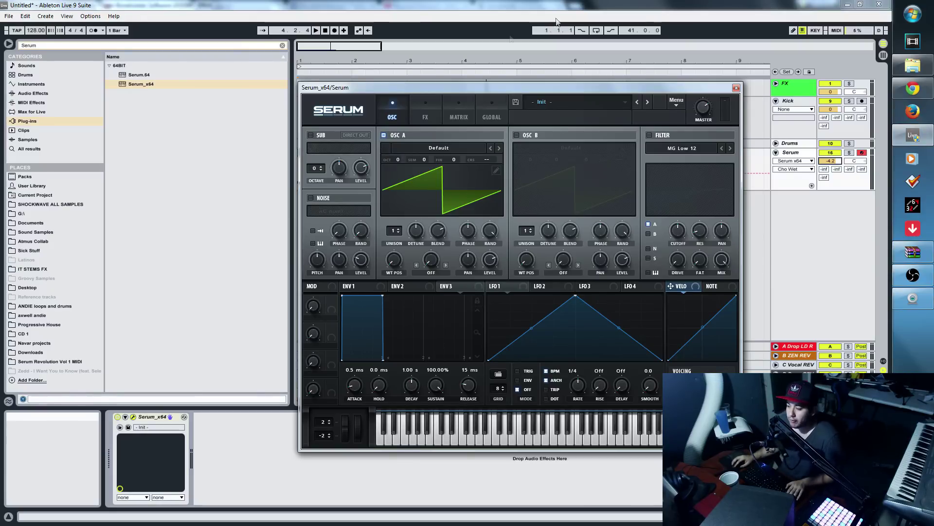
# Step: Close the Logitech webcam controller and reposition the Serum plugin window over the arrangement
pyautogui.moveTo(420, 87); pyautogui.dragTo(412, 68)
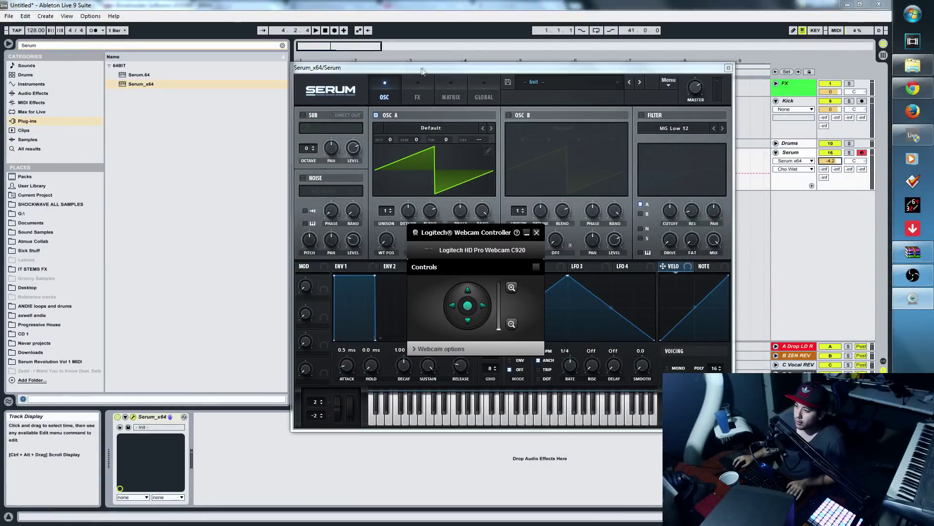
pyautogui.click(537, 233)
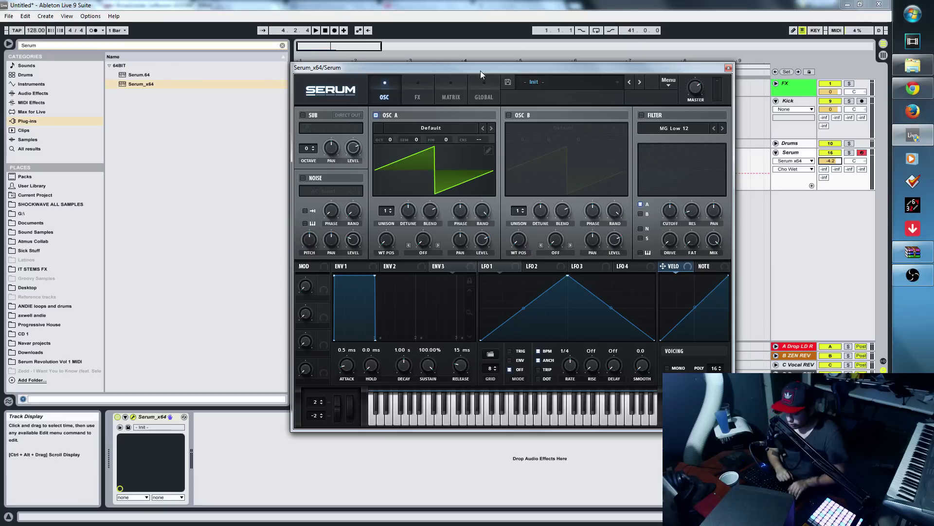
pyautogui.moveTo(480, 71); pyautogui.dragTo(514, 78)
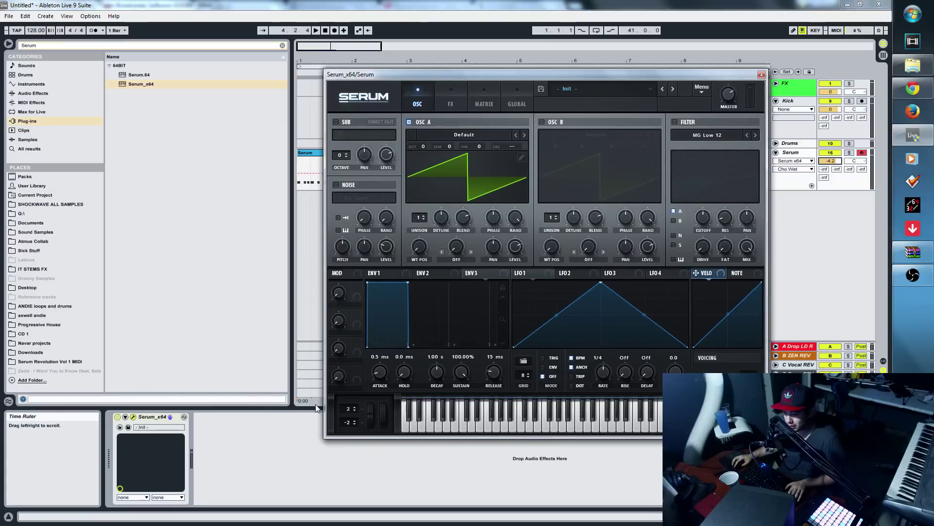
pyautogui.moveTo(395, 74); pyautogui.dragTo(411, 106)
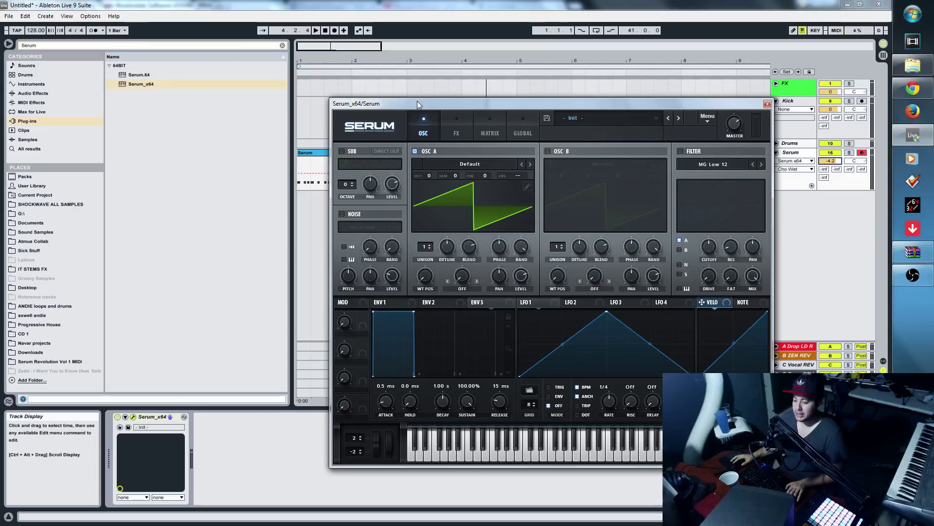
pyautogui.moveTo(417, 103); pyautogui.dragTo(402, 100)
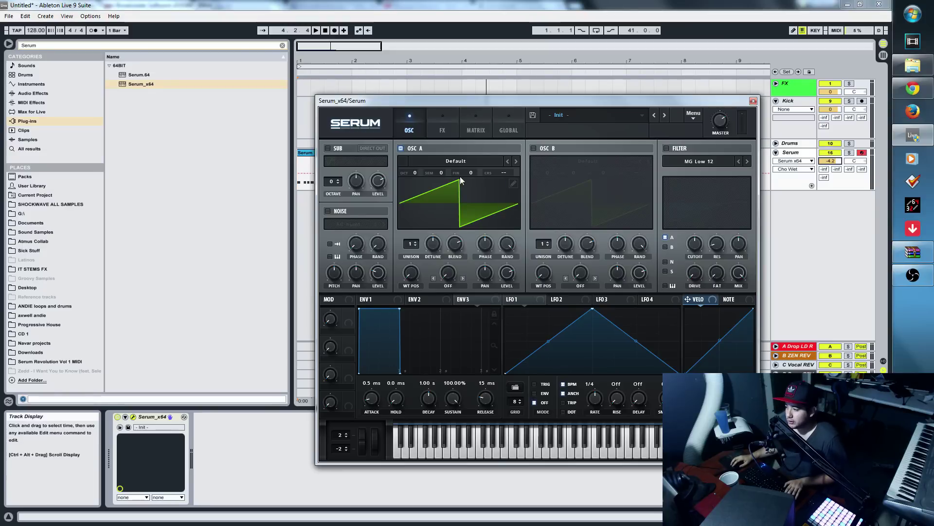
pyautogui.click(666, 148)
pyautogui.click(666, 148)
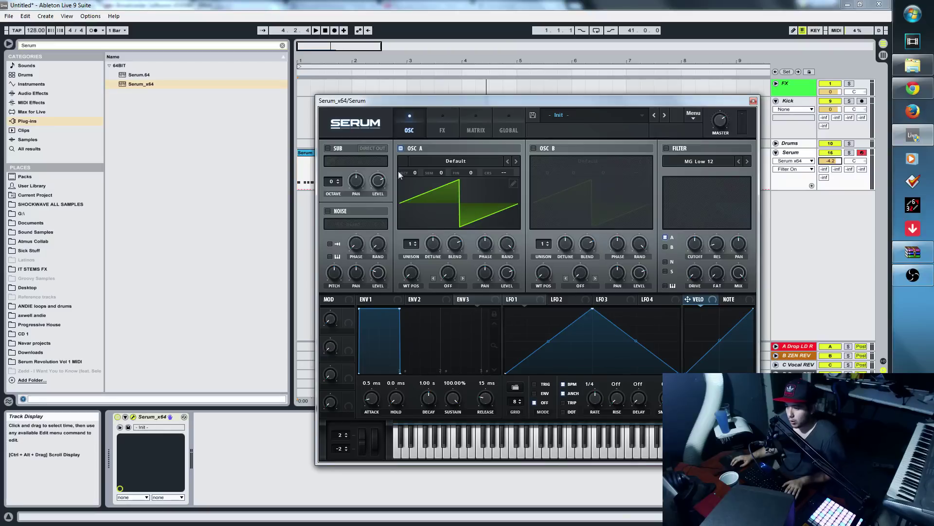
pyautogui.moveTo(422, 100); pyautogui.dragTo(405, 104)
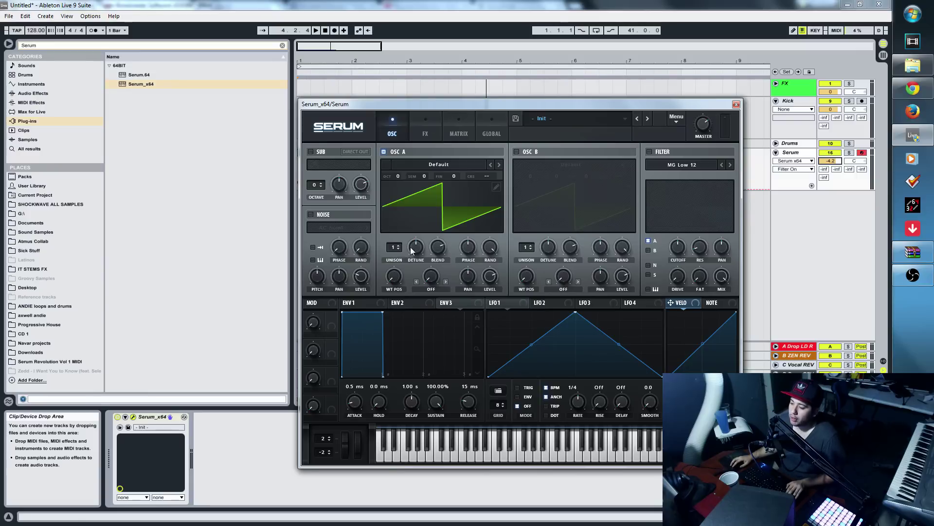
# Step: Set oscillator A's unison to 8 voices and adjust its unison blend and detune
pyautogui.moveTo(399, 247); pyautogui.dragTo(427, 247)
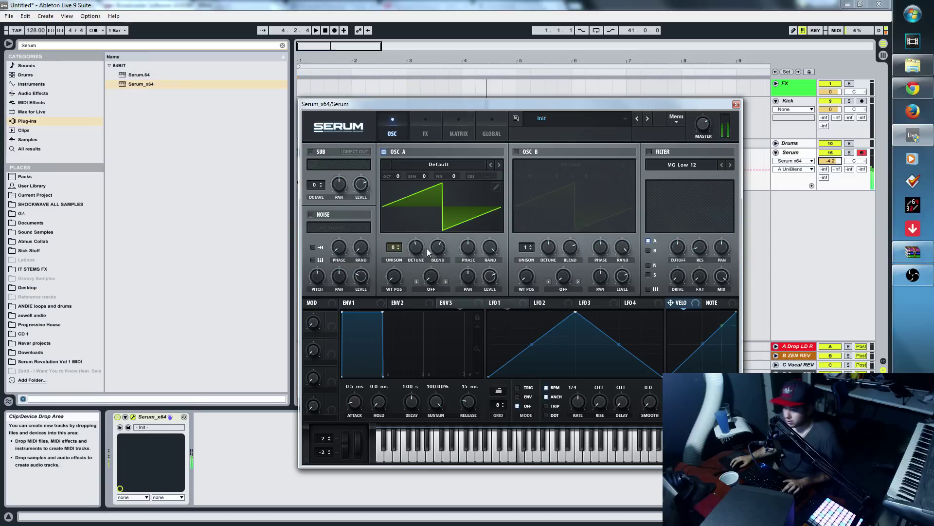
pyautogui.moveTo(443, 249); pyautogui.dragTo(430, 247)
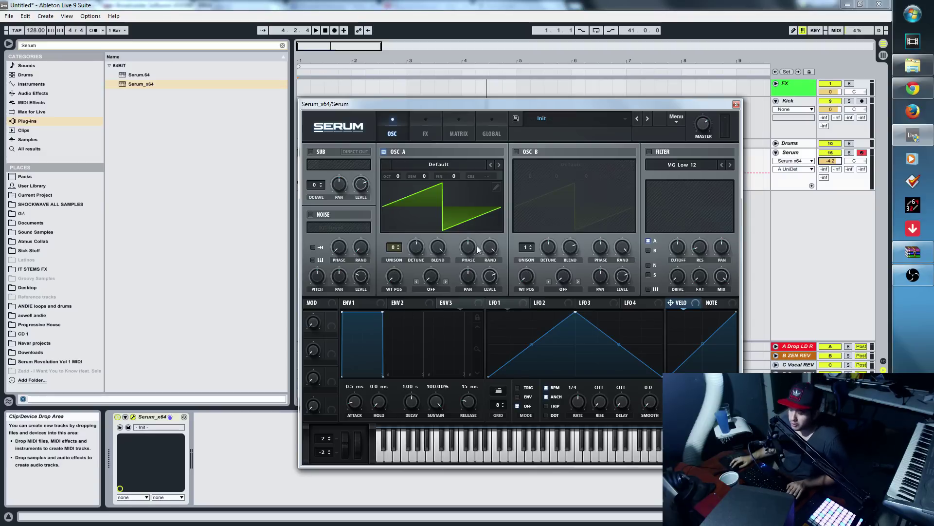
# Step: Turn oscillator A's random phase and start phase all the way down
pyautogui.moveTo(493, 252); pyautogui.dragTo(491, 354)
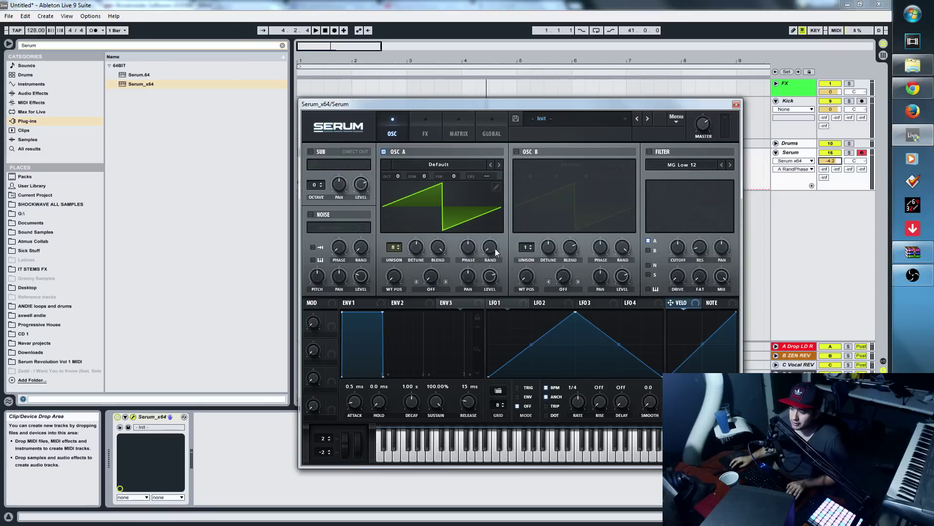
pyautogui.moveTo(467, 247); pyautogui.dragTo(416, 345)
pyautogui.moveTo(371, 101); pyautogui.dragTo(372, 111)
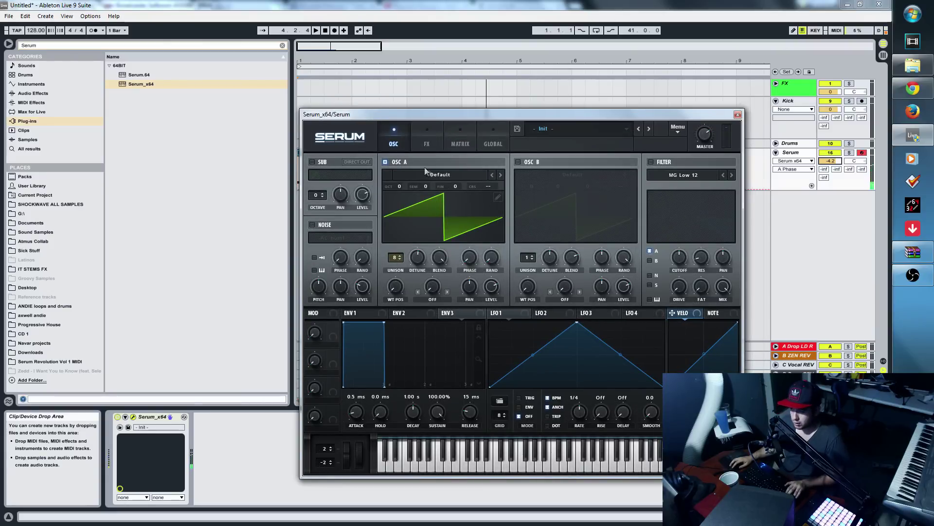
# Step: Fine-tune oscillator A's start phase and random phase while auditioning the clip
pyautogui.press('space')
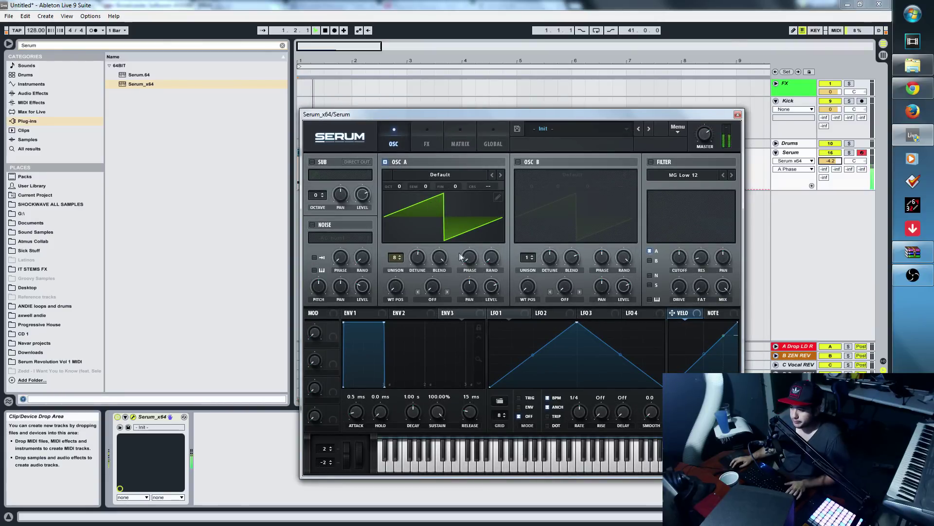
pyautogui.moveTo(461, 257); pyautogui.dragTo(479, 263)
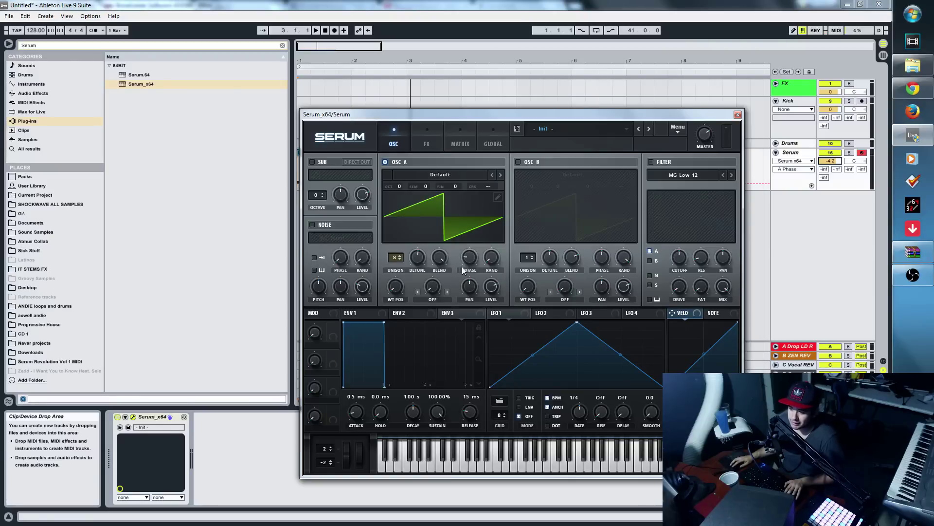
pyautogui.moveTo(470, 266)
pyautogui.moveTo(471, 267); pyautogui.dragTo(468, 270)
pyautogui.press('space')
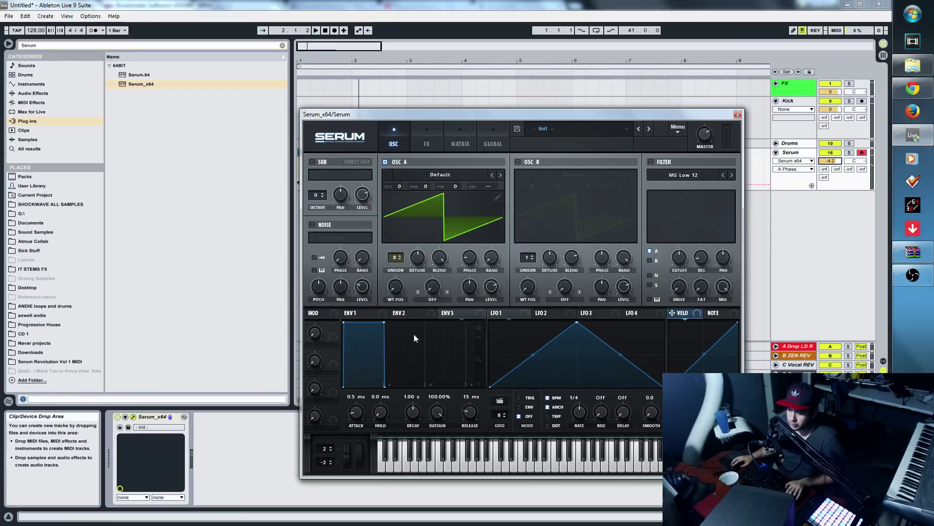
pyautogui.click(491, 257)
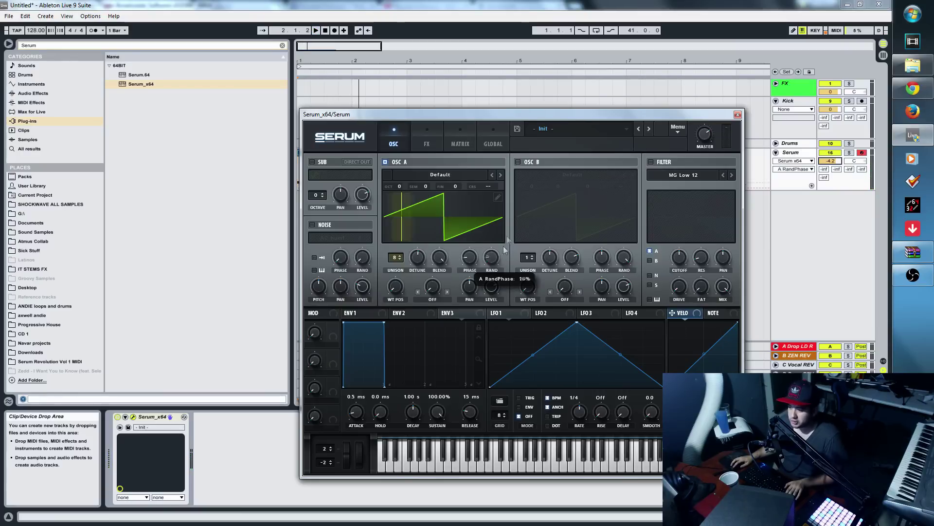
# Step: Set oscillator A's unison detune to 0.25 and Envelope 1's release to 115 ms
pyautogui.moveTo(428, 259); pyautogui.dragTo(422, 259)
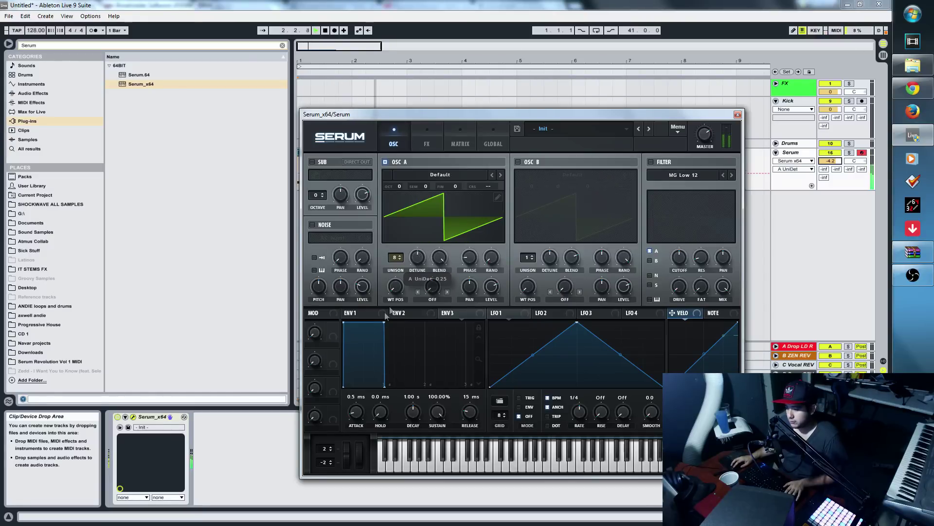
pyautogui.press('space')
pyautogui.moveTo(470, 412); pyautogui.dragTo(470, 416)
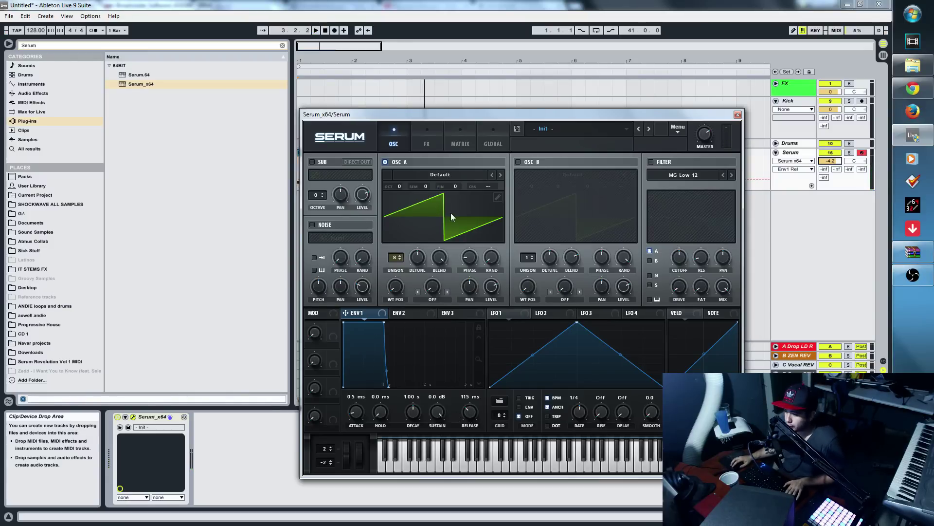
# Step: Enable oscillator B with 8 unison voices, and adjust its random phase, start phase and detune while auditioning the clip
pyautogui.click(518, 162)
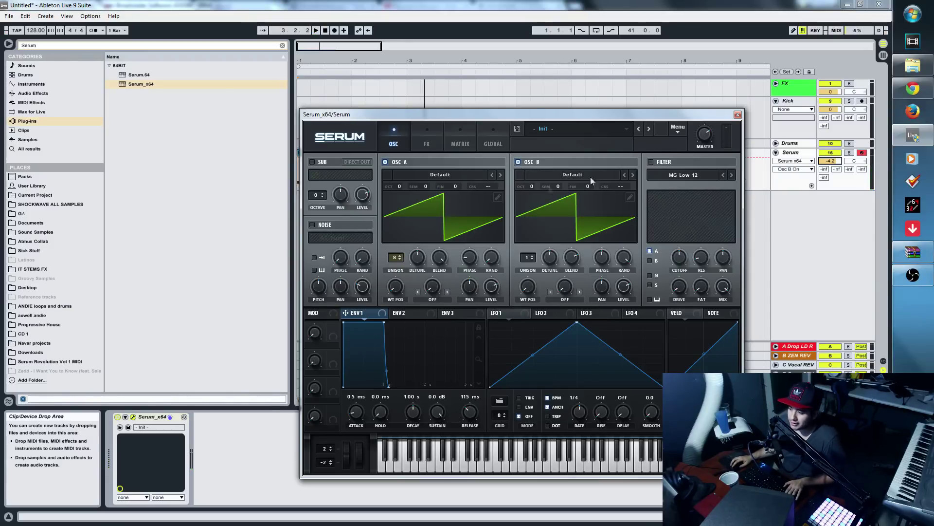
pyautogui.moveTo(527, 259); pyautogui.dragTo(576, 254)
pyautogui.click(625, 256)
pyautogui.moveTo(602, 257); pyautogui.dragTo(568, 308)
pyautogui.press('space')
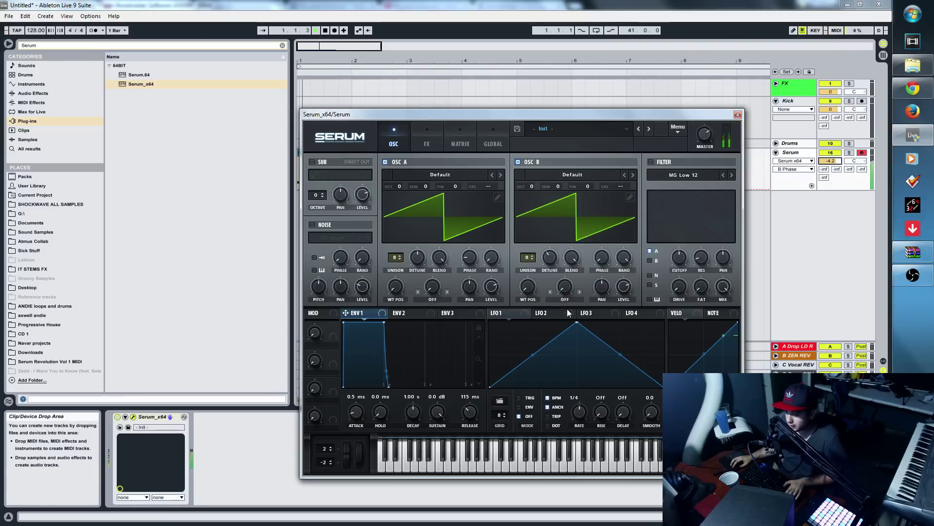
pyautogui.click(545, 261)
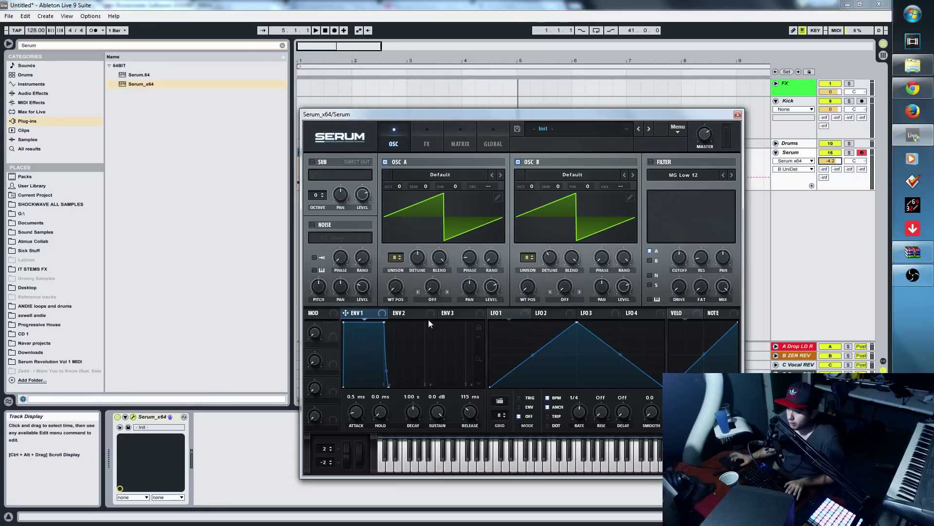
# Step: Enable the filter and change its type to High 6 and on to High 12 during playback
pyautogui.click(650, 162)
pyautogui.click(676, 175)
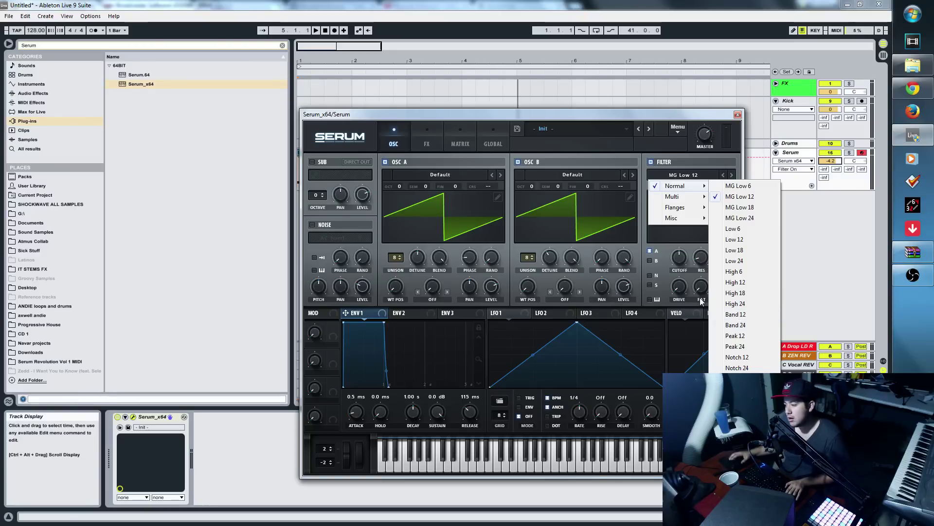
pyautogui.click(731, 272)
pyautogui.press('space')
pyautogui.moveTo(683, 262); pyautogui.dragTo(685, 263)
pyautogui.click(731, 175)
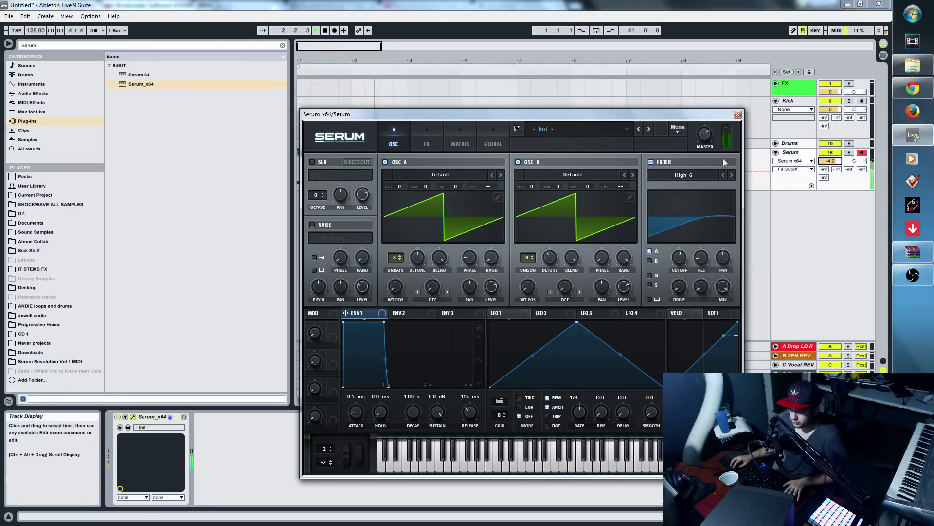
# Step: Lower the high-pass filter's cutoff and route oscillator B through the filter
pyautogui.moveTo(684, 260); pyautogui.dragTo(684, 262)
pyautogui.moveTo(645, 274); pyautogui.dragTo(684, 287)
pyautogui.click(650, 261)
pyautogui.press('space')
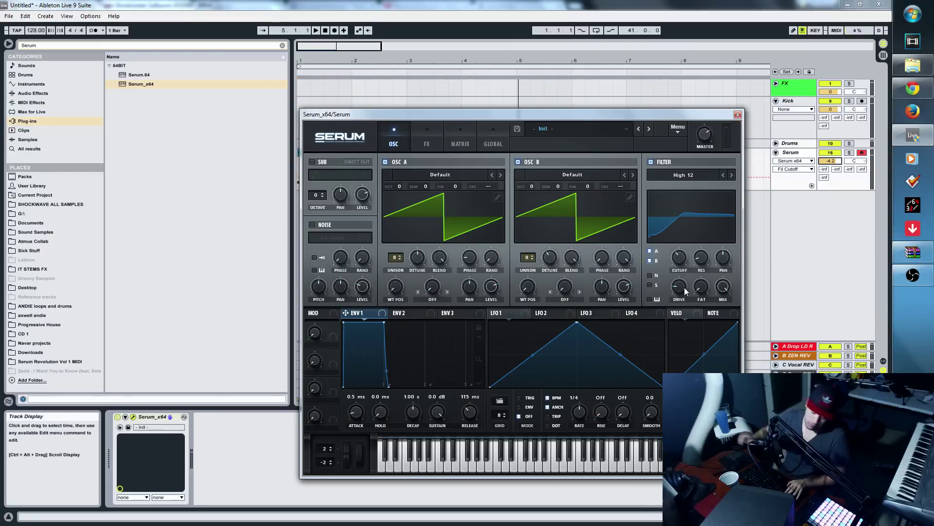
# Step: Play the clip and set the filter's Fat amount to 20%
pyautogui.press('space')
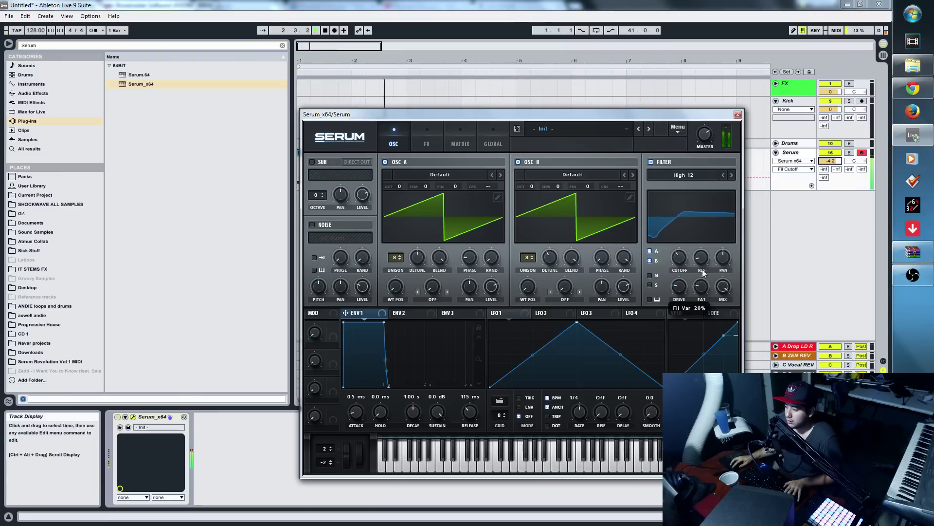
pyautogui.press('space')
# Step: Display Envelope 3 and lower the octave of both oscillators to -4
pyautogui.click(399, 313)
pyautogui.click(447, 313)
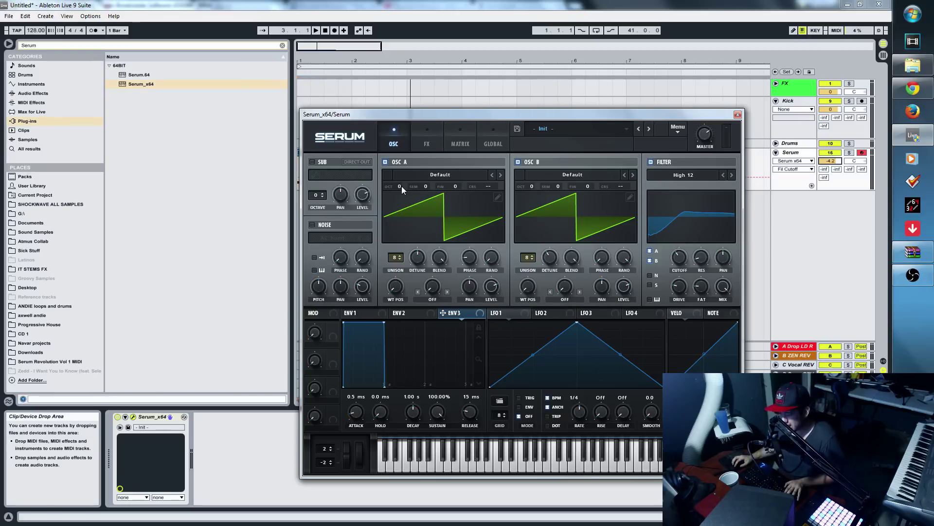
pyautogui.moveTo(400, 185); pyautogui.dragTo(394, 237)
pyautogui.moveTo(531, 186); pyautogui.dragTo(530, 231)
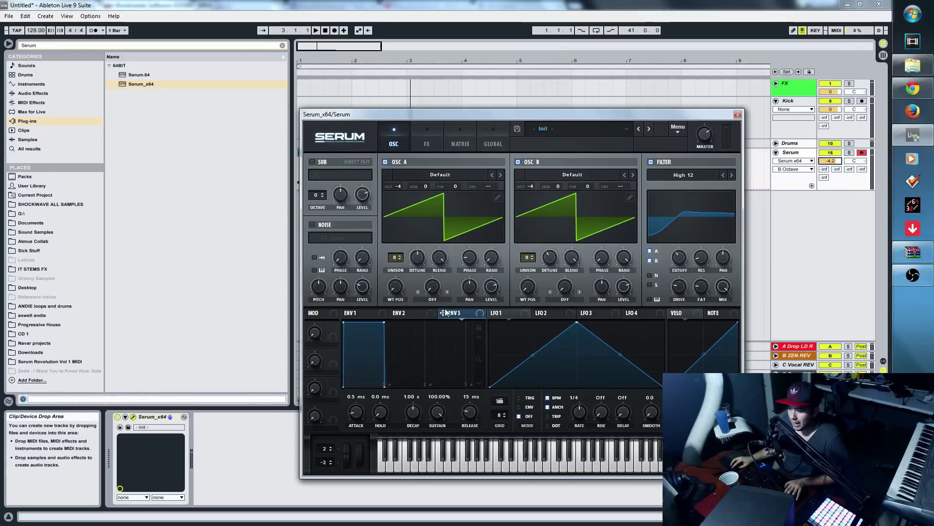
pyautogui.moveTo(444, 314); pyautogui.dragTo(522, 212)
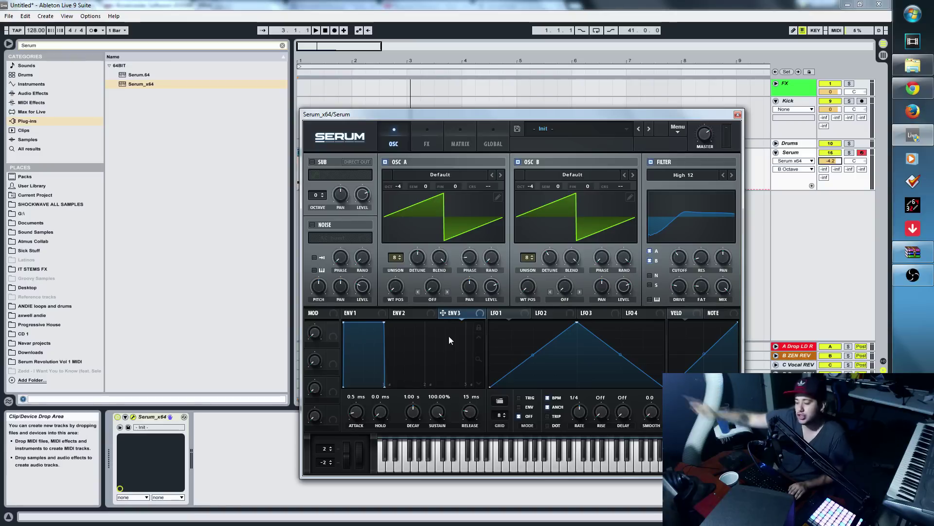
# Step: Reset oscillator A's octave to 0 and try to load a different wavetable for it
pyautogui.moveTo(401, 186)
pyautogui.mouseDown()
pyautogui.moveTo(432, 171)
pyautogui.moveTo(407, 193)
pyautogui.moveTo(403, 186)
pyautogui.mouseUp()
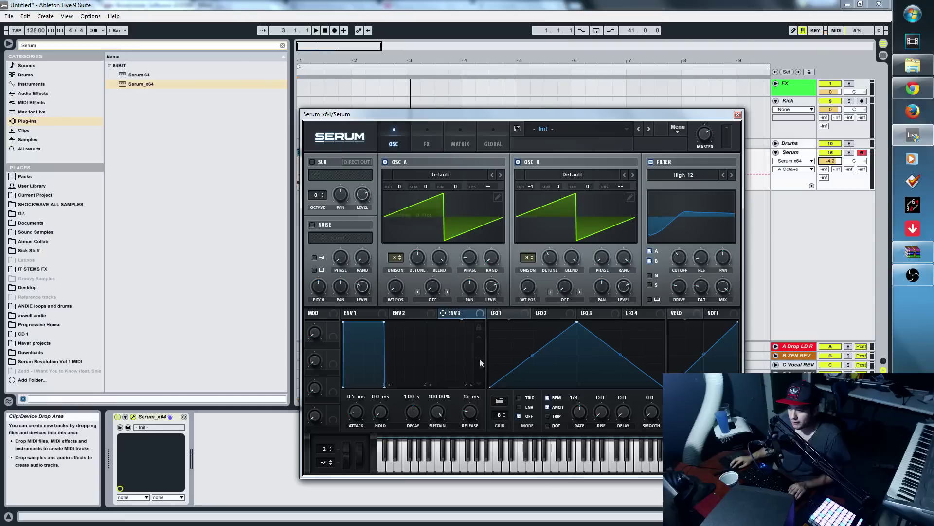
pyautogui.click(385, 176)
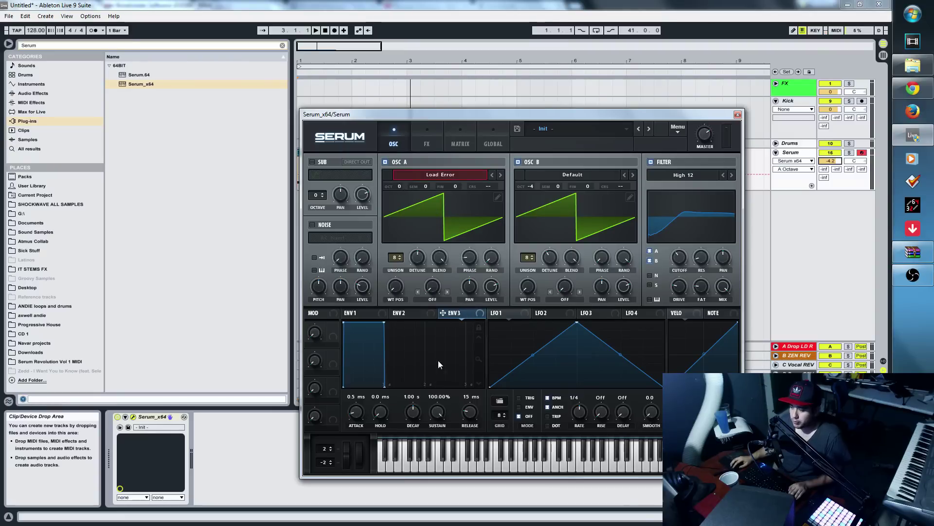
pyautogui.click(428, 176)
pyautogui.click(445, 154)
# Step: Set Envelope 3's release to 23 ms and lower oscillator A's octave to -4
pyautogui.click(465, 402)
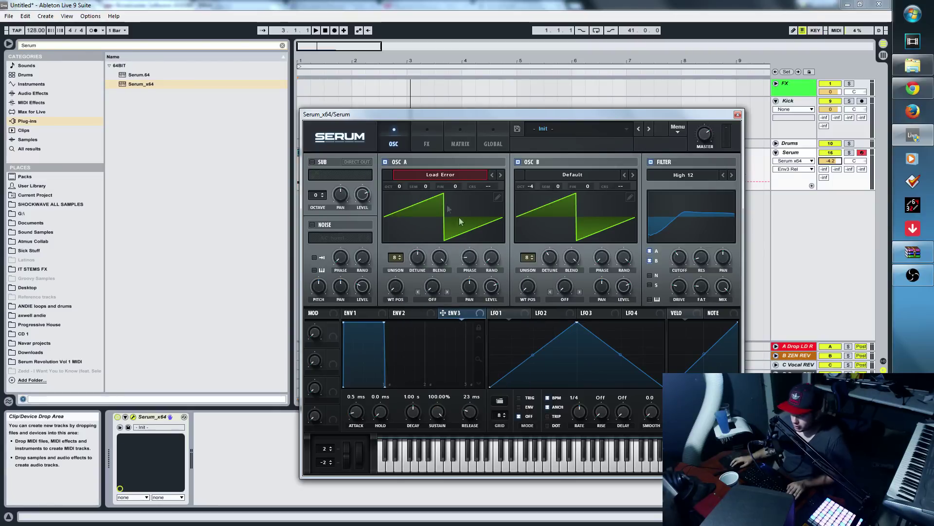
pyautogui.moveTo(406, 188); pyautogui.dragTo(404, 235)
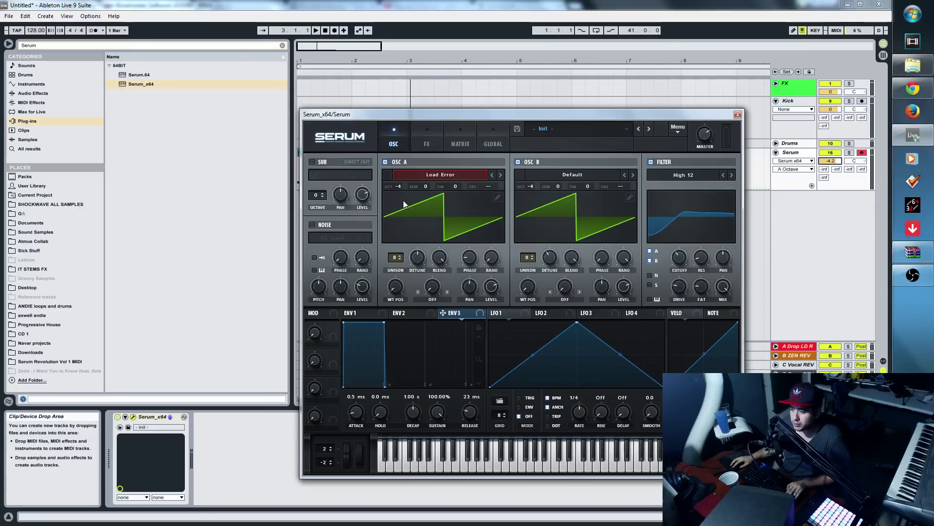
# Step: Assign Envelope 3 as modulator of both oscillators' octave and set both octaves back to 0
pyautogui.moveTo(444, 313); pyautogui.dragTo(400, 194)
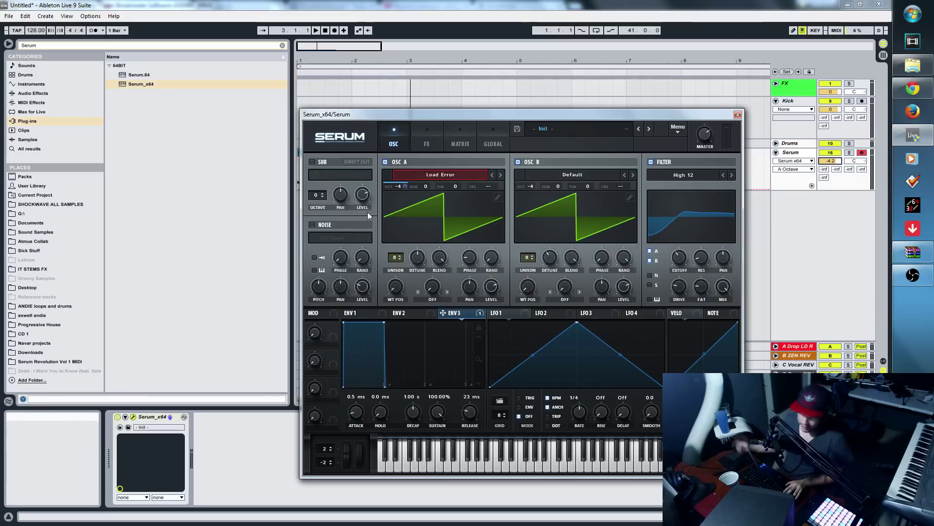
pyautogui.moveTo(398, 186); pyautogui.dragTo(410, 179)
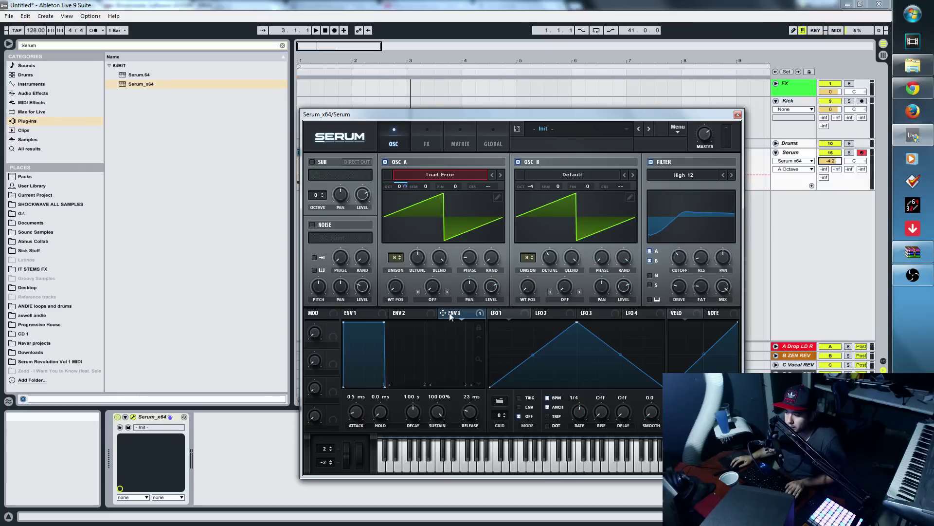
pyautogui.doubleClick(528, 187)
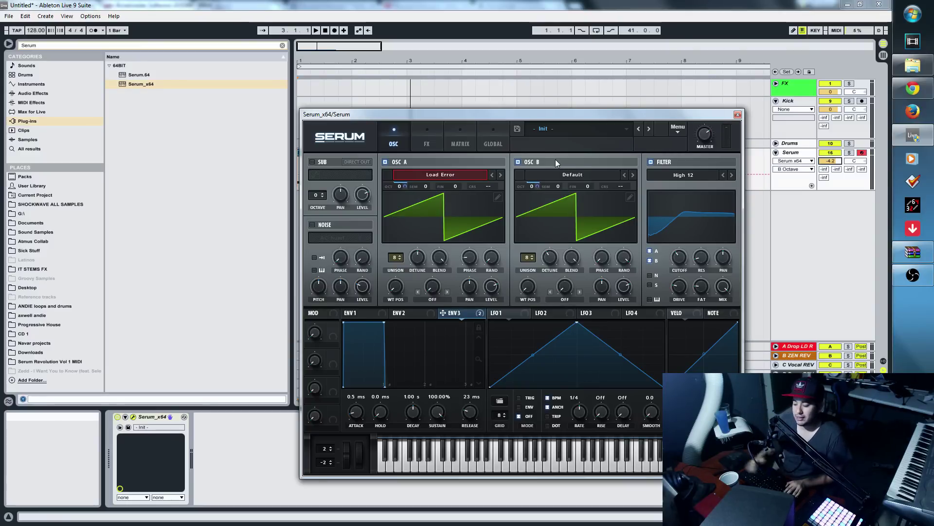
# Step: Set Envelope 3 to 0 ms attack, 13 ms decay, 0% sustain and 0 ms release, and solo the Serum track
pyautogui.moveTo(355, 414); pyautogui.dragTo(355, 442)
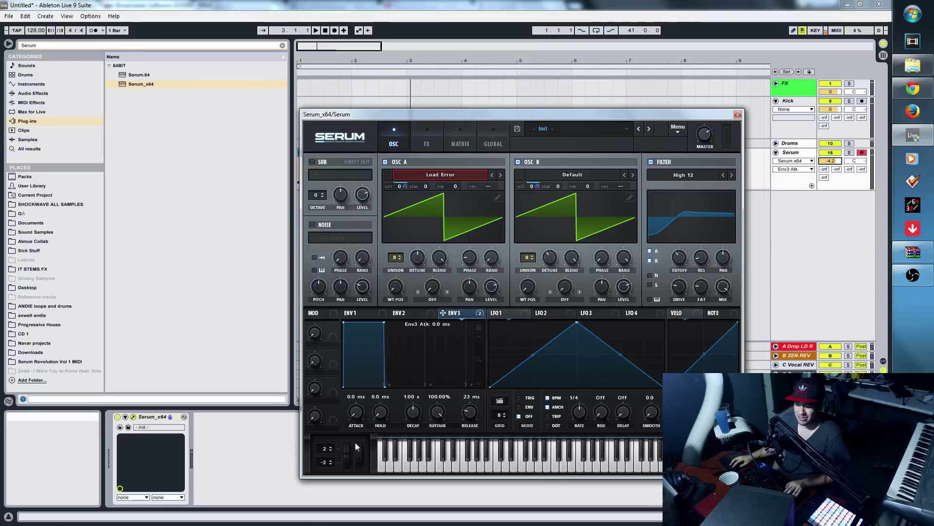
pyautogui.moveTo(438, 412); pyautogui.dragTo(438, 440)
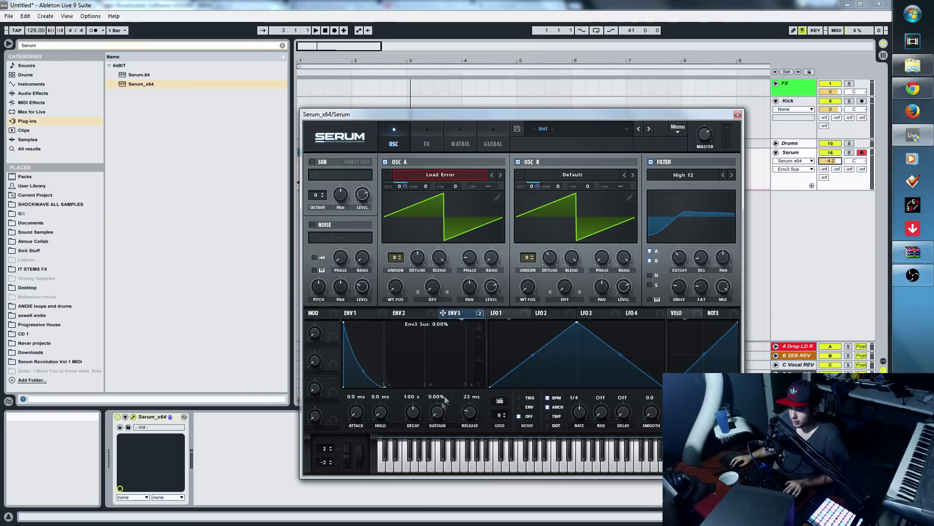
pyautogui.moveTo(404, 410); pyautogui.dragTo(388, 421)
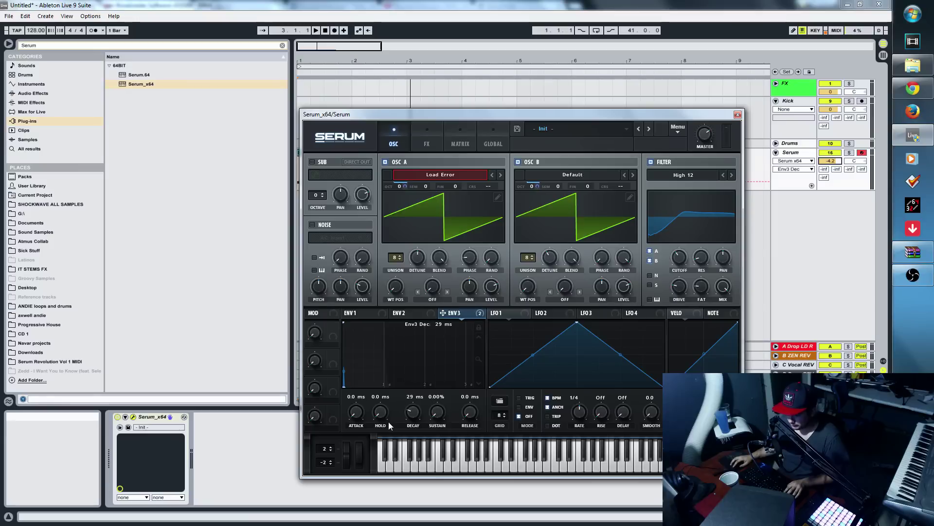
pyautogui.press('space')
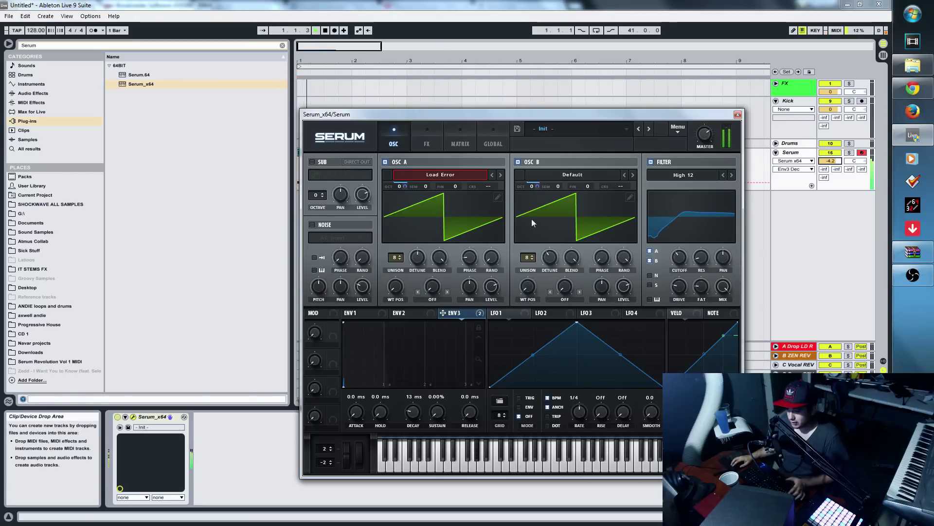
pyautogui.click(849, 153)
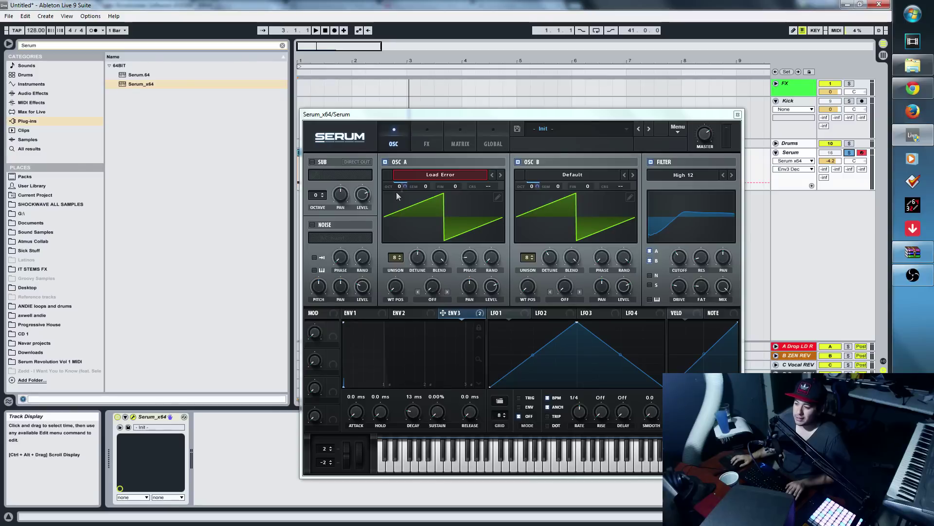
# Step: Load the Analog wavetable Basic Shapes into oscillator A and set its level to 51%
pyautogui.click(407, 177)
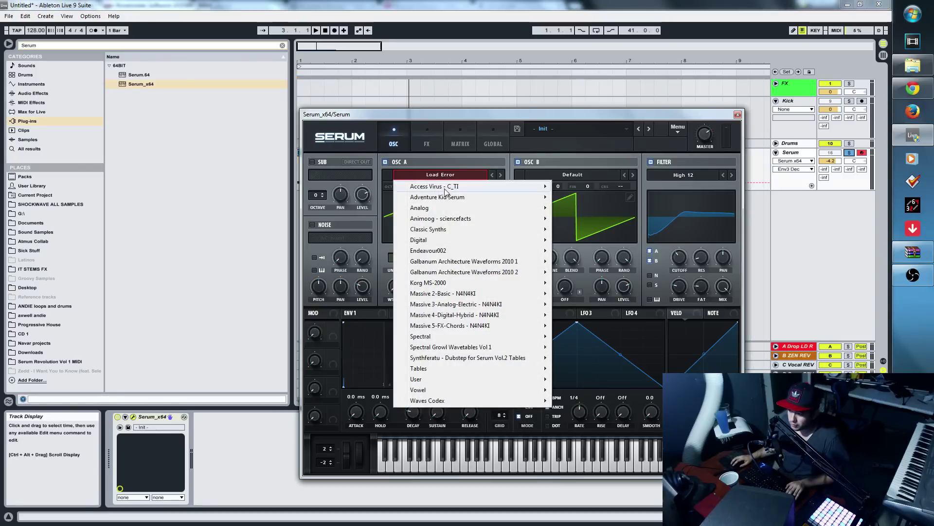
pyautogui.moveTo(478, 206)
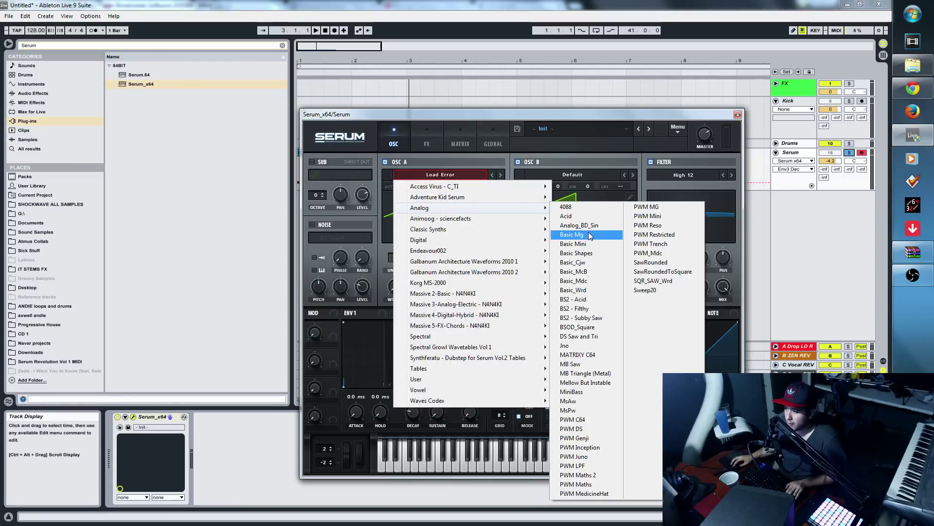
pyautogui.click(579, 253)
pyautogui.moveTo(492, 286); pyautogui.dragTo(471, 298)
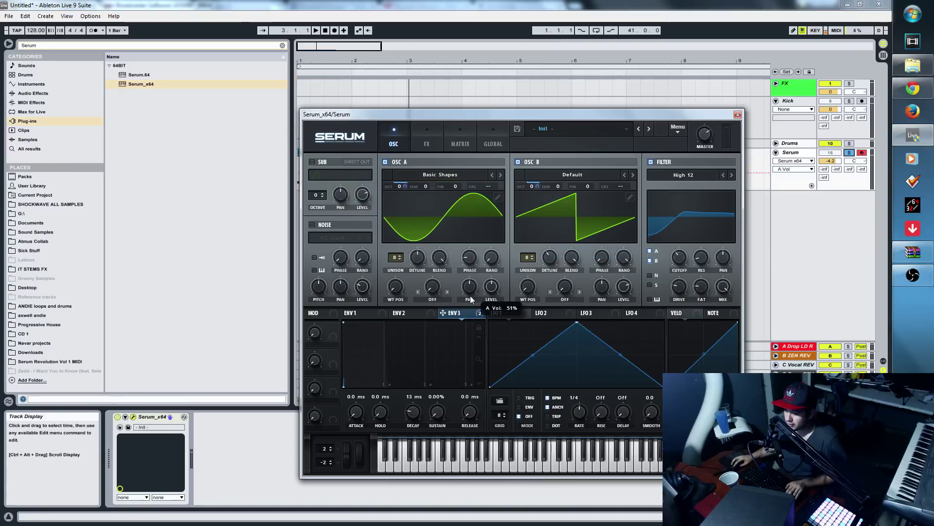
# Step: Move oscillator A's wavetable position to the downward saw shape
pyautogui.rightClick(470, 288)
pyautogui.click(509, 340)
pyautogui.click(434, 286)
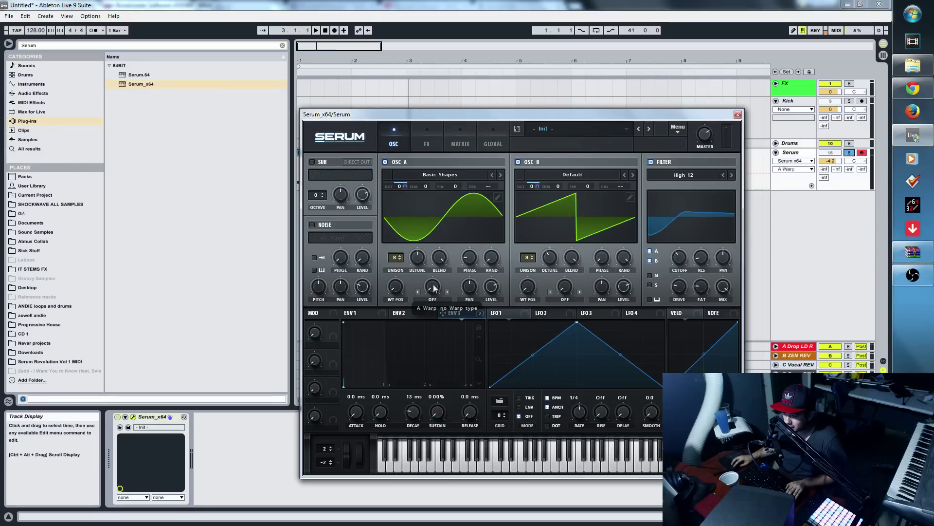
pyautogui.moveTo(402, 301); pyautogui.dragTo(401, 278)
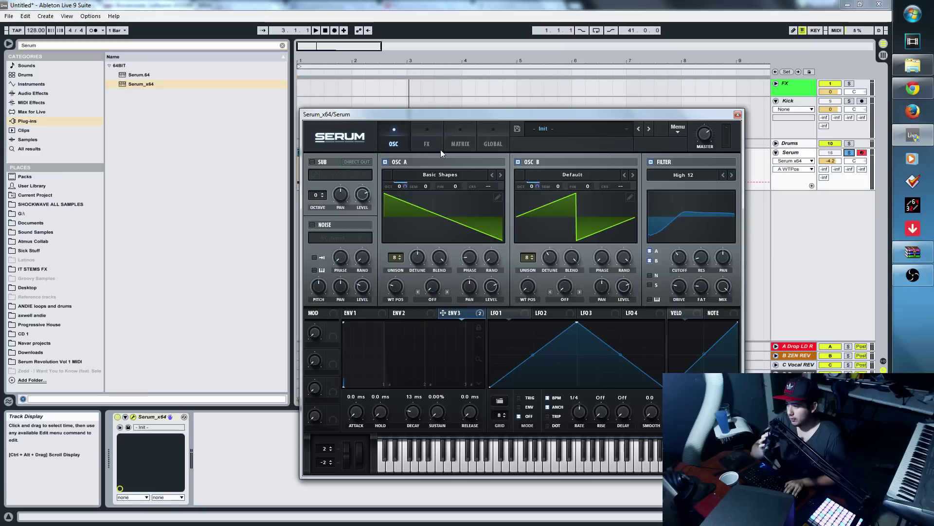
# Step: Change the filter type to High 6 and adjust its cutoff and drive while auditioning the sound
pyautogui.press('space')
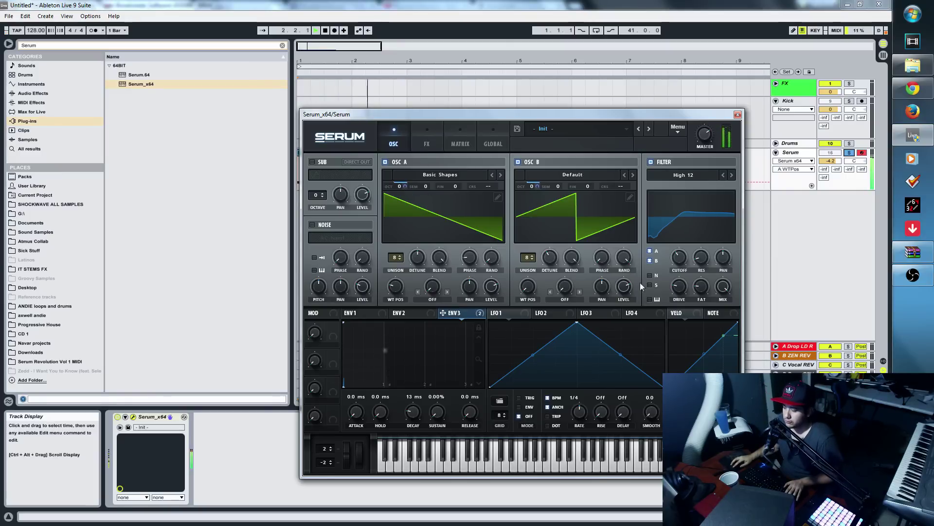
pyautogui.click(427, 142)
pyautogui.click(394, 142)
pyautogui.moveTo(683, 263)
pyautogui.mouseDown()
pyautogui.moveTo(712, 249)
pyautogui.moveTo(667, 263)
pyautogui.mouseUp()
pyautogui.click(680, 176)
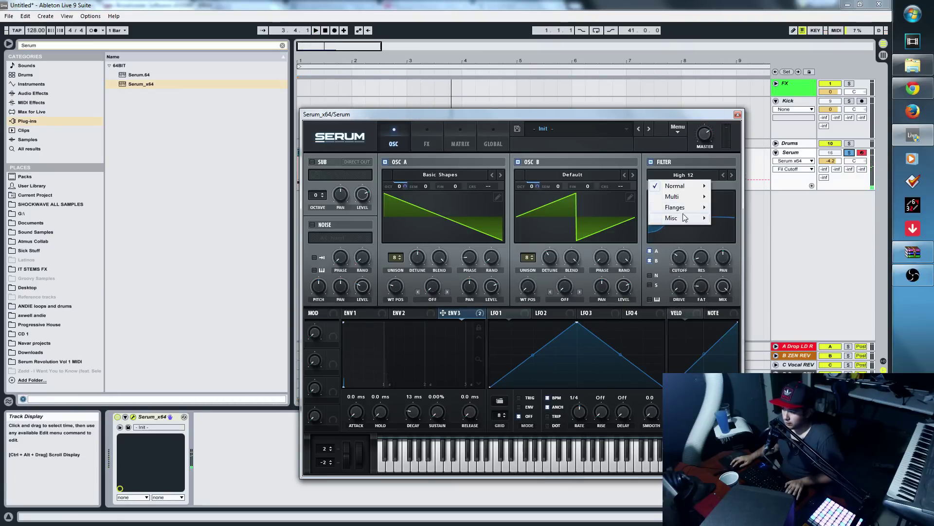
pyautogui.click(734, 271)
pyautogui.press('space')
pyautogui.moveTo(675, 260); pyautogui.dragTo(688, 256)
pyautogui.moveTo(678, 288); pyautogui.dragTo(688, 270)
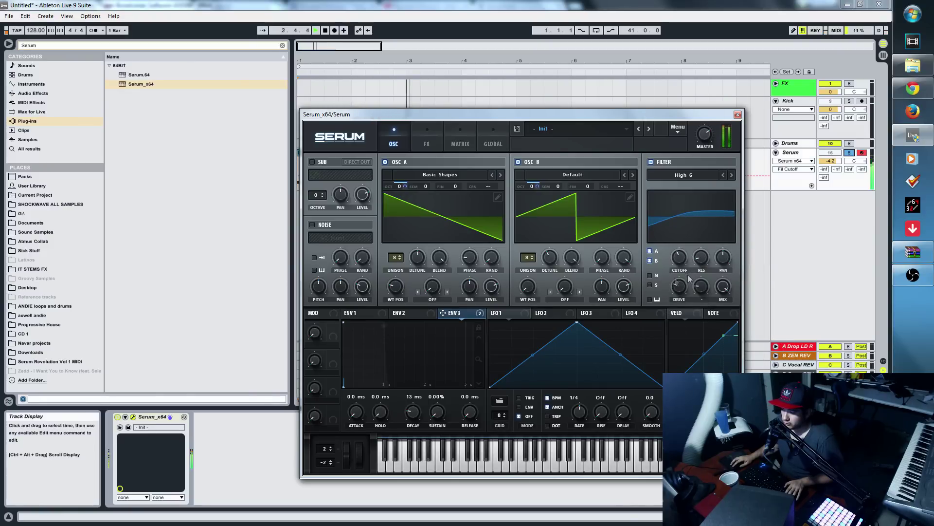
pyautogui.click(426, 140)
pyautogui.press('space')
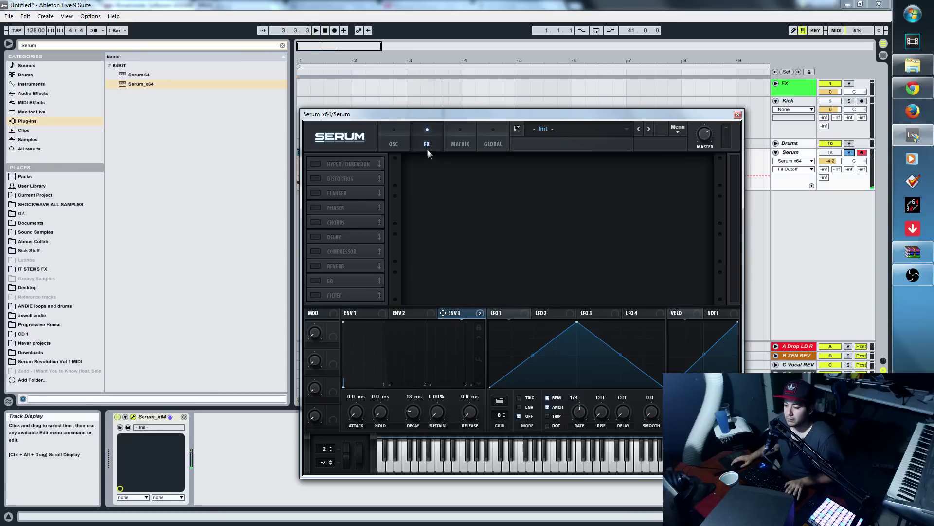
pyautogui.click(393, 143)
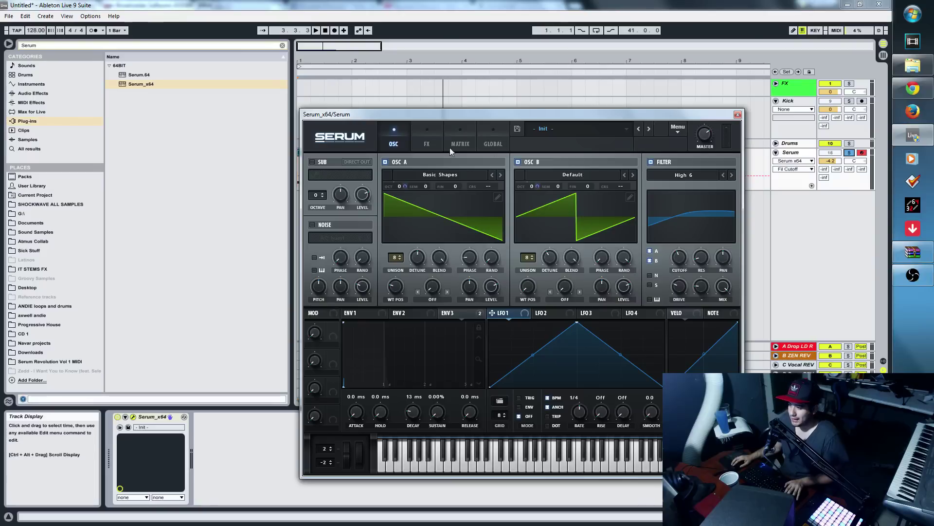
# Step: Give LFO 1 the basic sine shape, raise its middle point slightly and set its rate to 1/16
pyautogui.click(501, 403)
pyautogui.moveTo(533, 413)
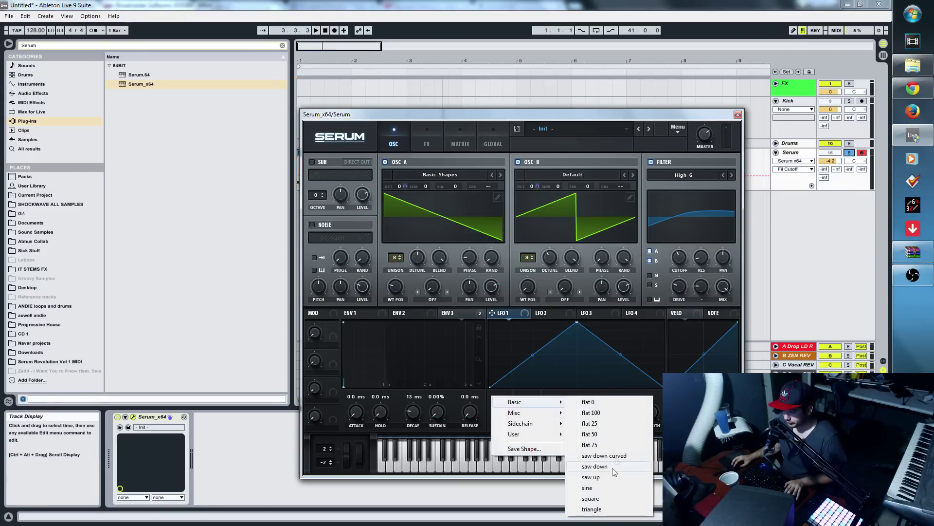
pyautogui.click(589, 488)
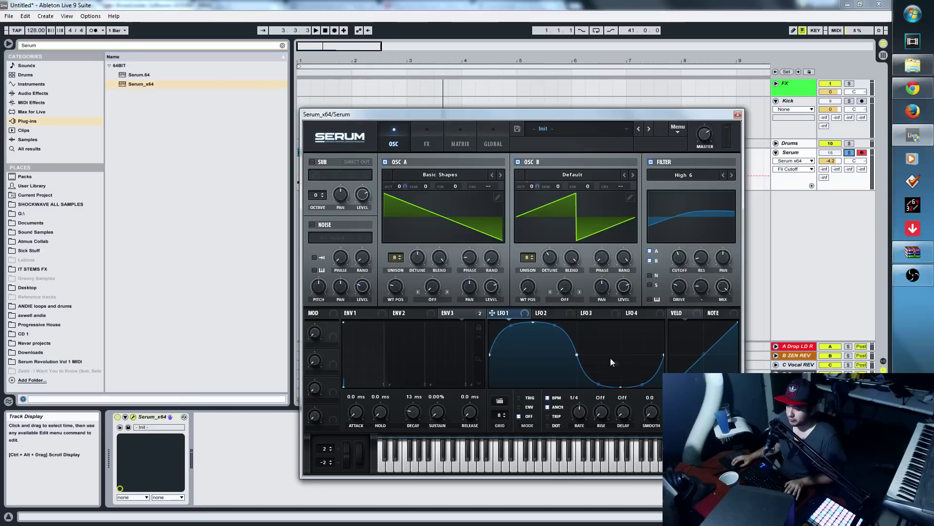
pyautogui.moveTo(577, 355); pyautogui.dragTo(578, 350)
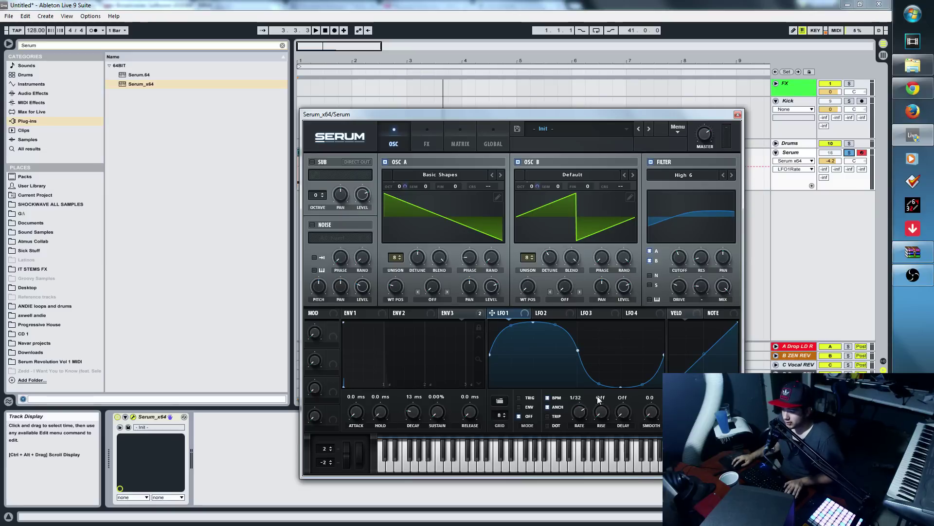
# Step: Assign LFO 1 to the fine tuning of both oscillators, reduce the modulation amounts and audition the sound
pyautogui.moveTo(493, 314); pyautogui.dragTo(457, 185)
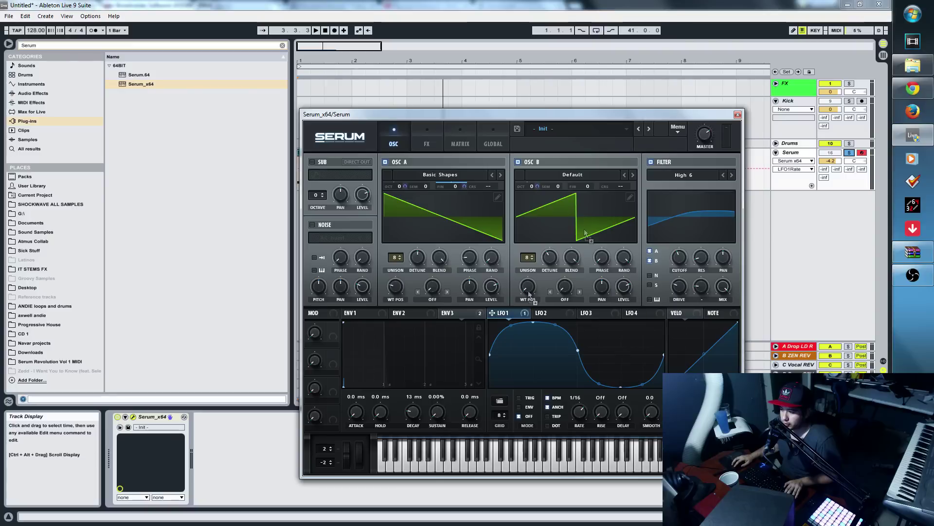
pyautogui.moveTo(590, 187); pyautogui.dragTo(594, 186)
pyautogui.moveTo(597, 220); pyautogui.dragTo(597, 230)
pyautogui.moveTo(465, 186); pyautogui.dragTo(478, 240)
pyautogui.press('space')
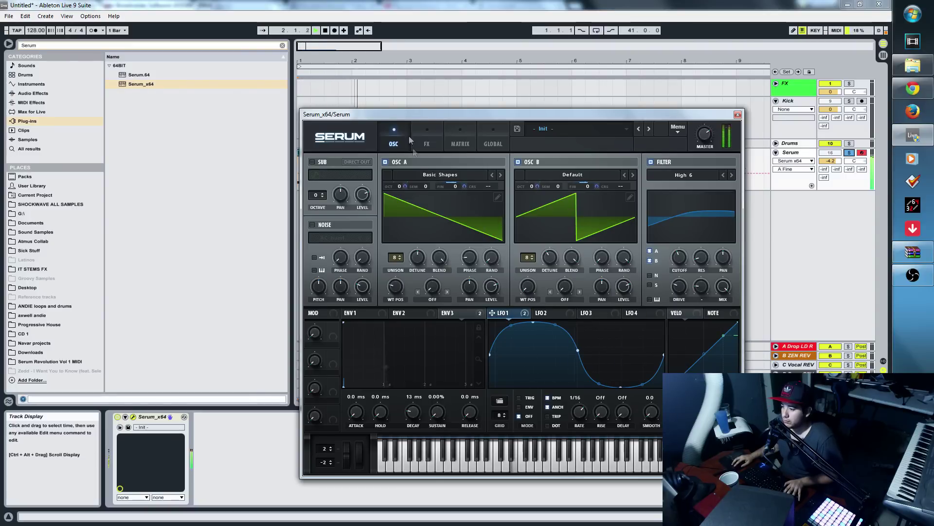
pyautogui.click(588, 193)
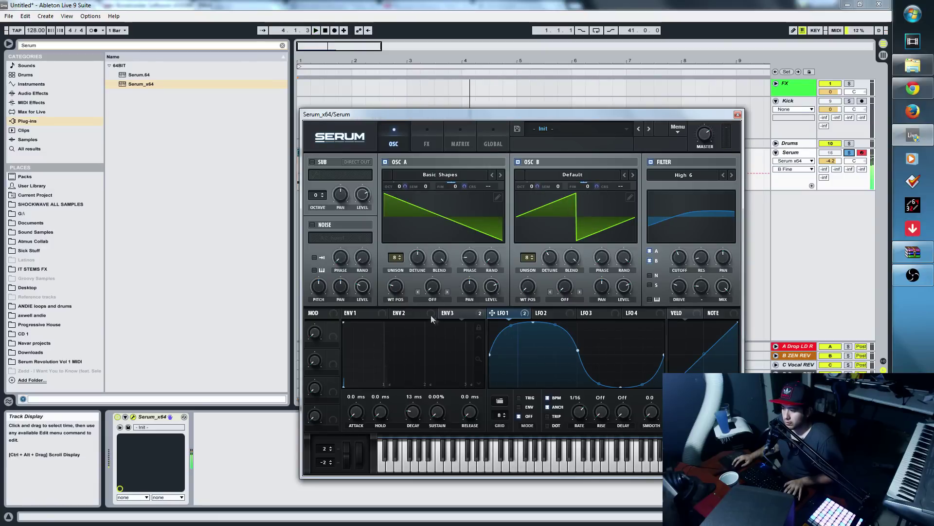
# Step: Display Envelope 3, adjust its modulation amount on both oscillators' octave and play back the sound
pyautogui.click(456, 313)
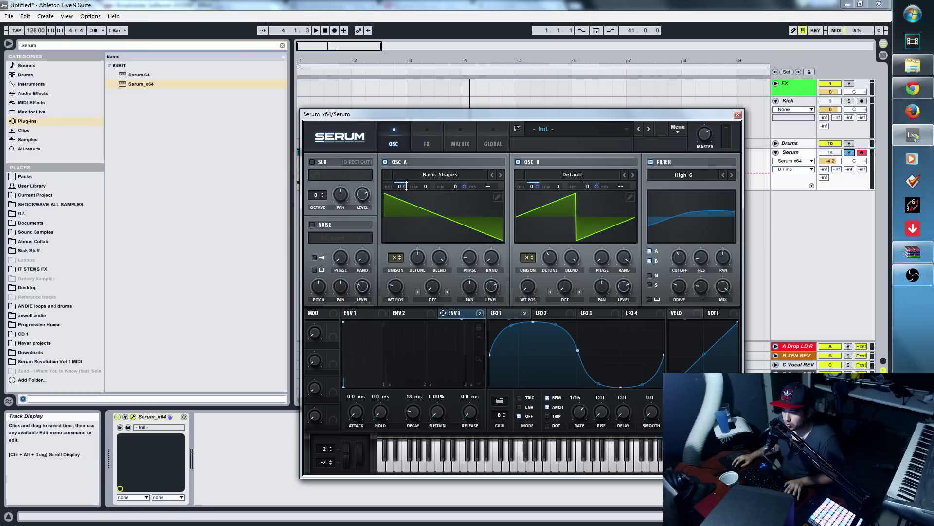
pyautogui.moveTo(404, 187)
pyautogui.moveTo(420, 201); pyautogui.dragTo(431, 260)
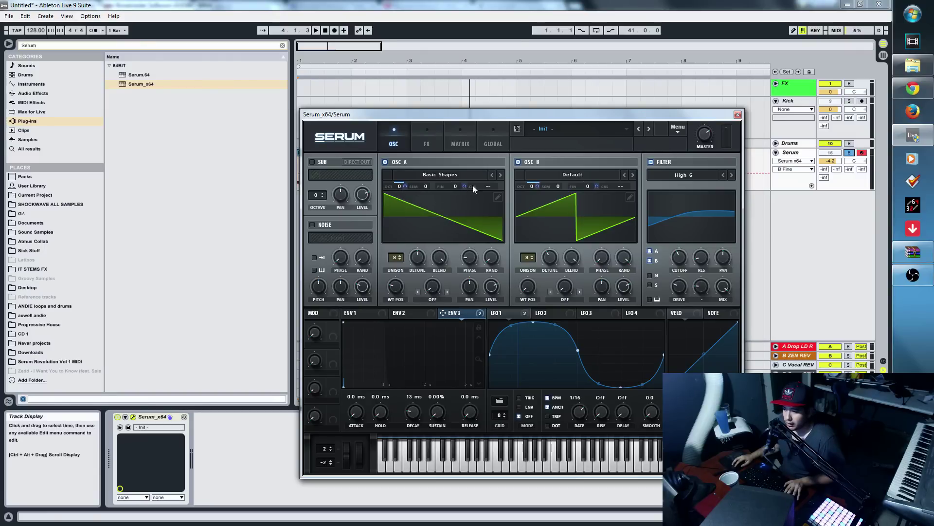
pyautogui.moveTo(542, 188); pyautogui.dragTo(537, 236)
pyautogui.press('space')
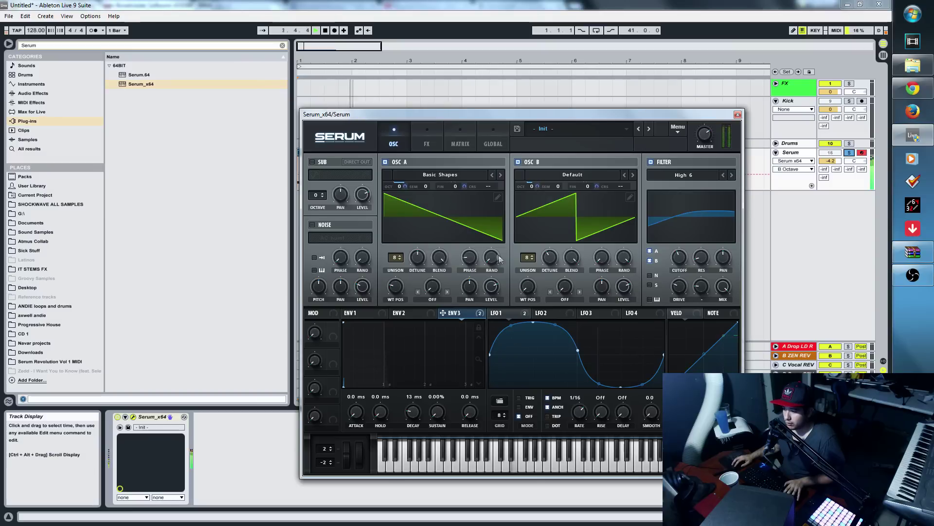
pyautogui.click(418, 142)
pyautogui.press('space')
pyautogui.click(393, 143)
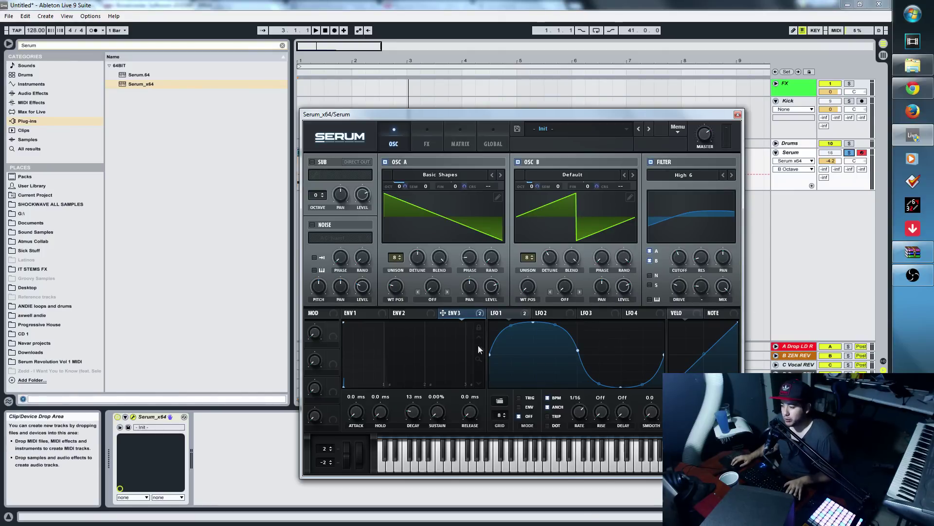
pyautogui.click(426, 188)
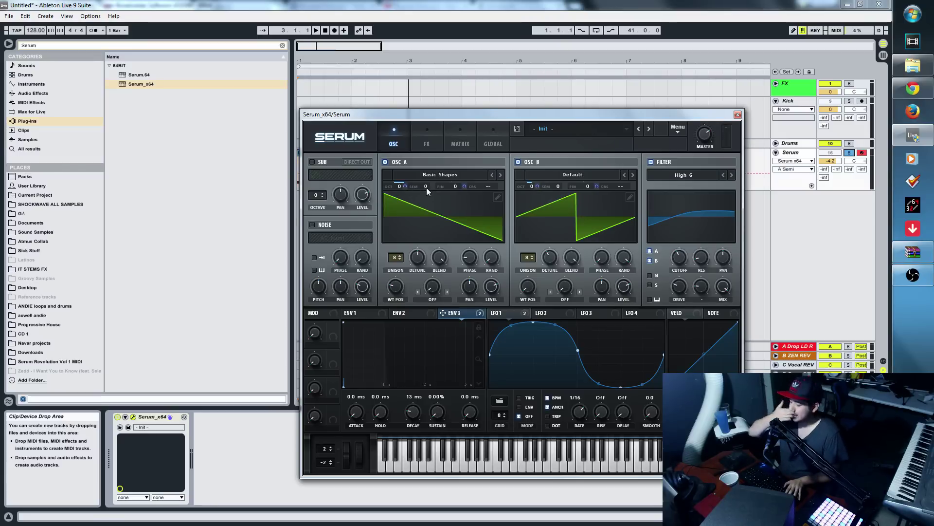
# Step: Move the Serum window slightly lower and adjust the portamento time
pyautogui.moveTo(467, 115); pyautogui.dragTo(458, 131)
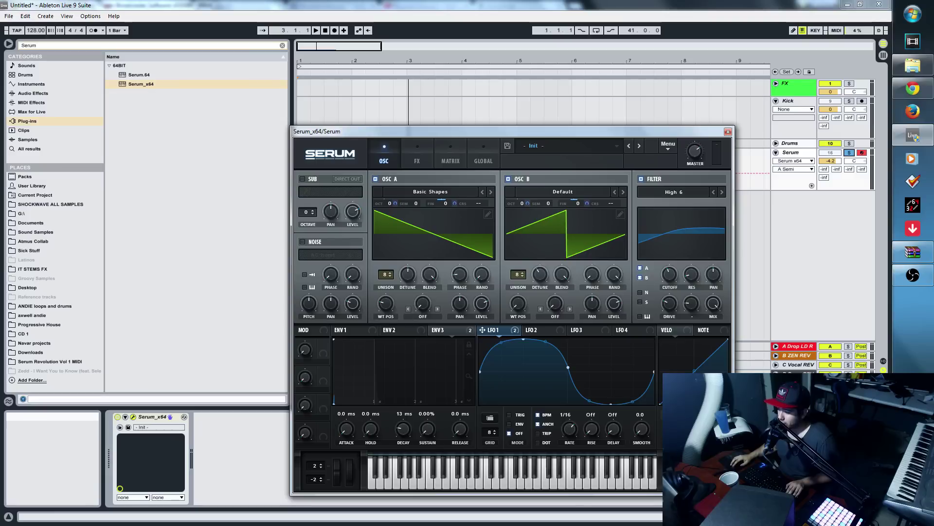
pyautogui.moveTo(674, 470); pyautogui.dragTo(674, 479)
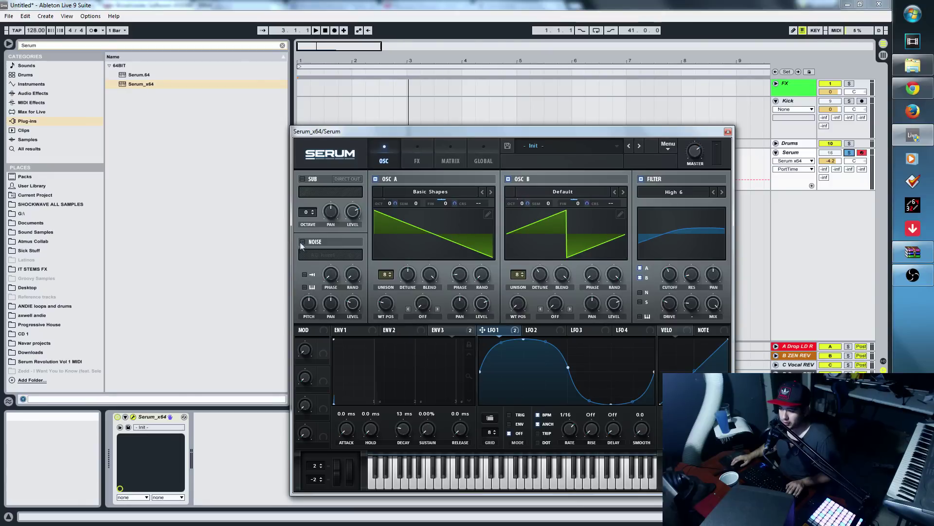
# Step: Enable the noise oscillator, load the Analog noise BrightWhite and adjust its level while auditioning the sound
pyautogui.click(320, 259)
pyautogui.moveTo(341, 265)
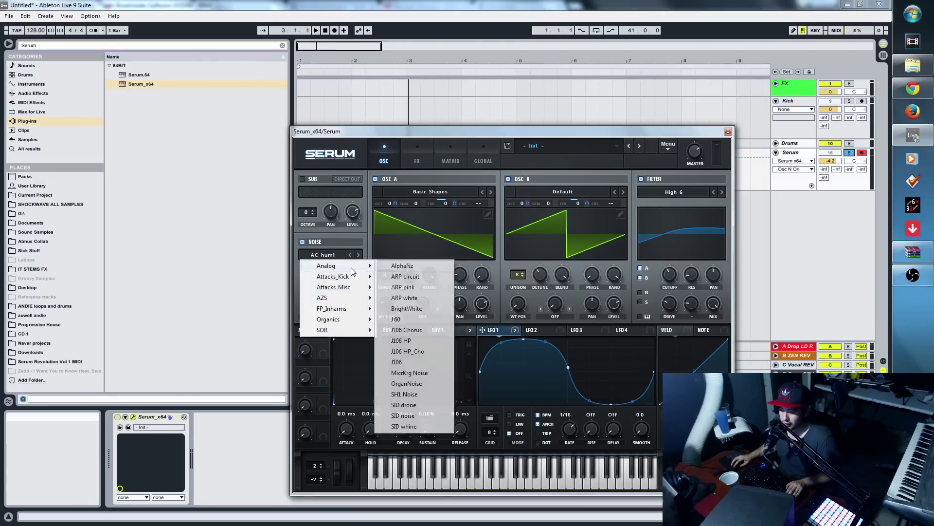
pyautogui.click(407, 309)
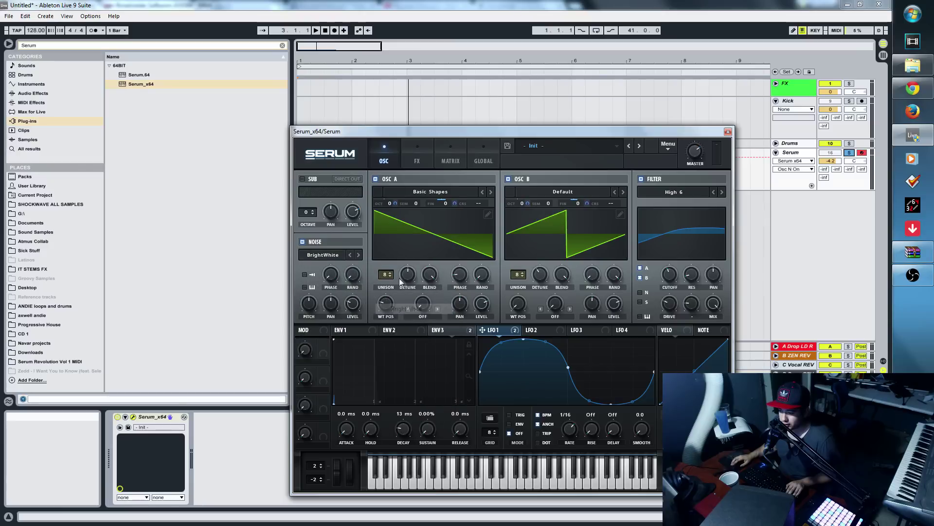
pyautogui.click(353, 309)
pyautogui.press('space')
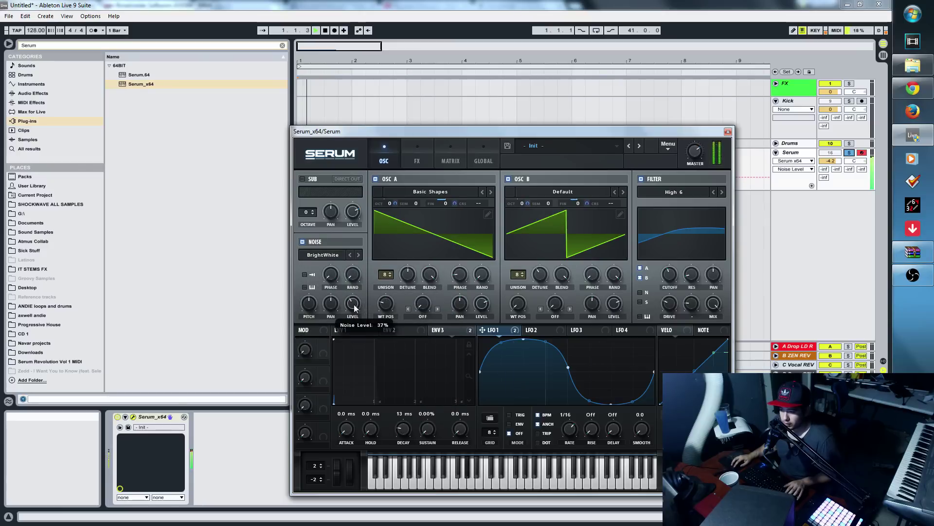
pyautogui.moveTo(358, 308)
pyautogui.mouseDown()
pyautogui.moveTo(364, 303)
pyautogui.moveTo(353, 305)
pyautogui.mouseUp()
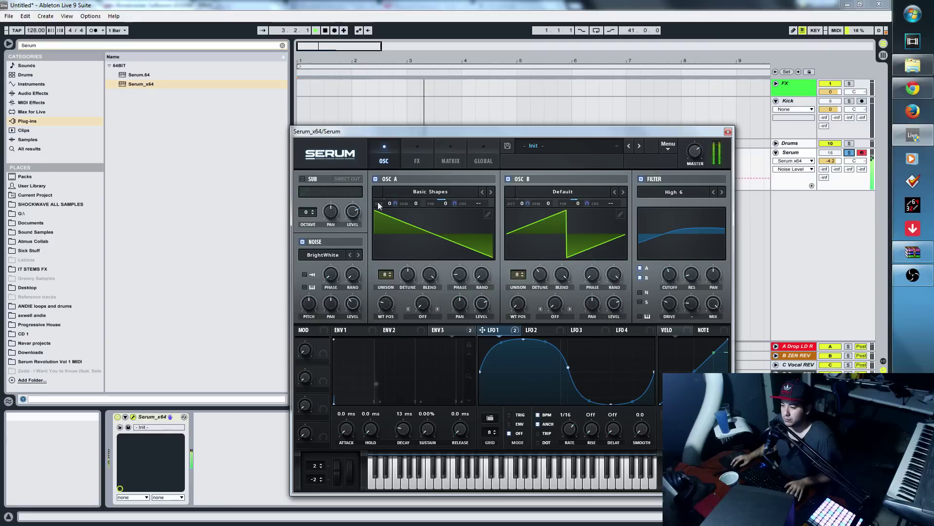
pyautogui.press('space')
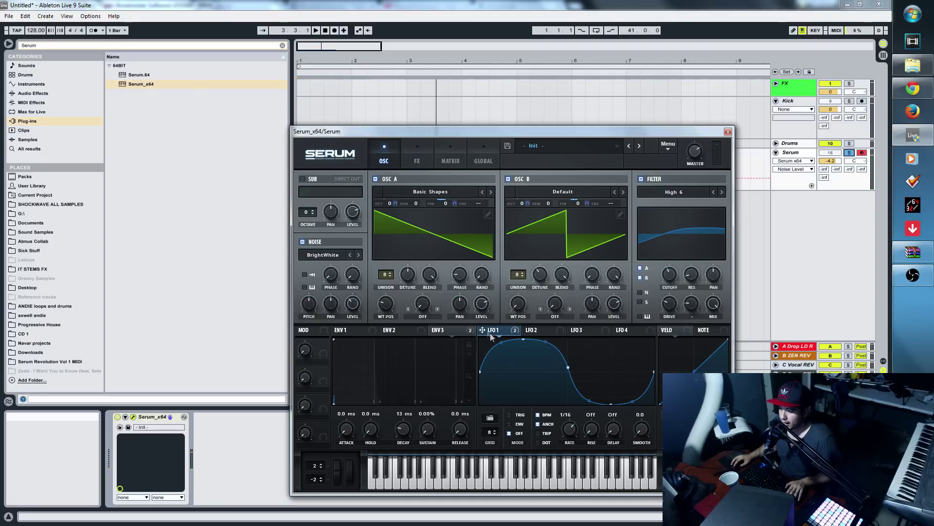
# Step: Assign LFO 1 to the phase of both oscillators, with an amount of about 26 on oscillator A
pyautogui.moveTo(453, 275); pyautogui.dragTo(457, 274)
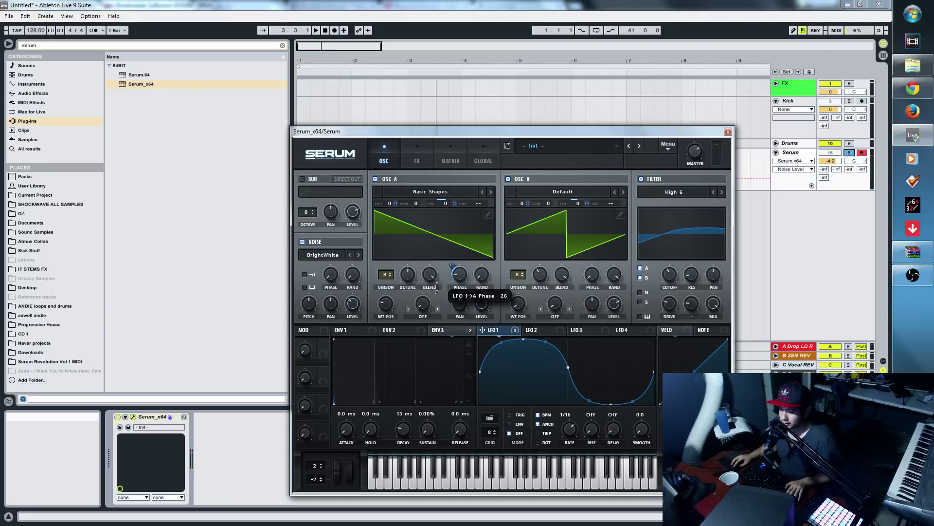
pyautogui.press('space')
pyautogui.moveTo(482, 329); pyautogui.dragTo(580, 274)
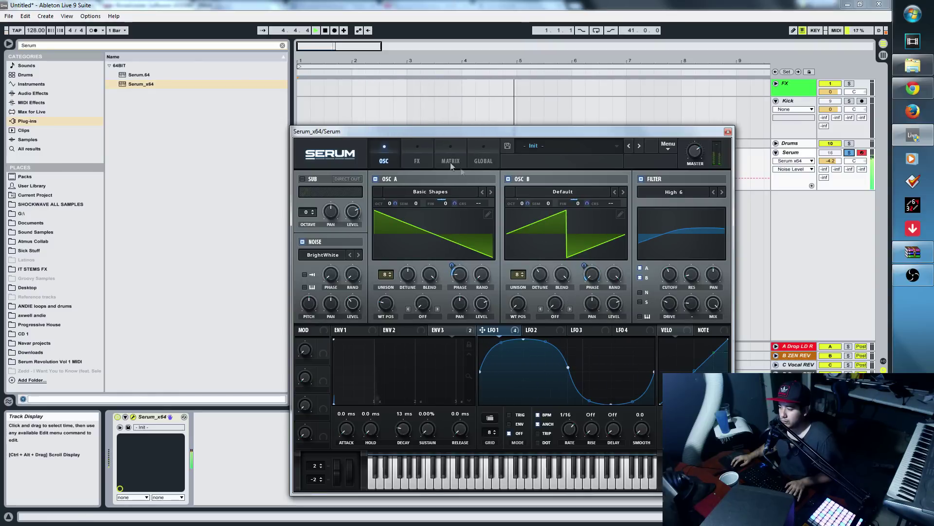
# Step: Enable the reverb effect and adjust its size and mix, with the mix at about 41%, while auditioning the sound
pyautogui.click(423, 156)
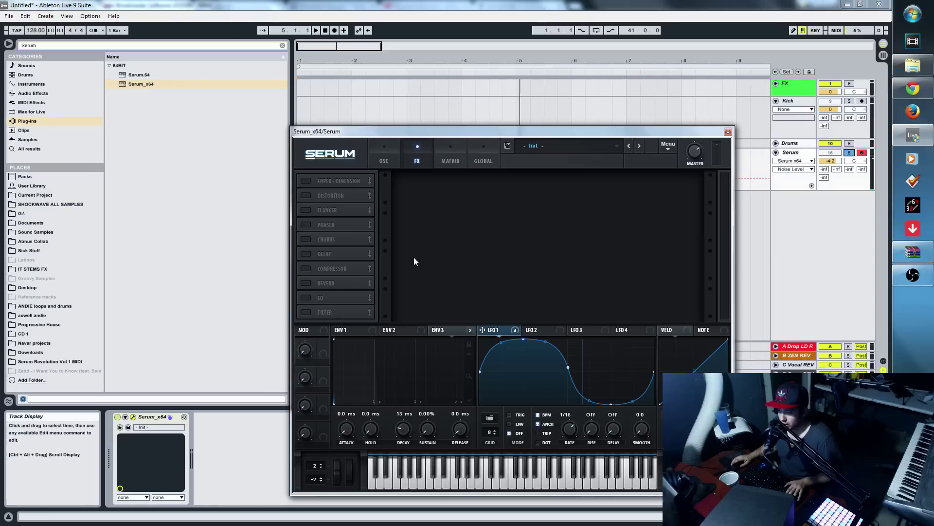
pyautogui.click(306, 282)
pyautogui.press('space')
pyautogui.moveTo(445, 186); pyautogui.dragTo(444, 194)
pyautogui.moveTo(681, 190); pyautogui.dragTo(683, 186)
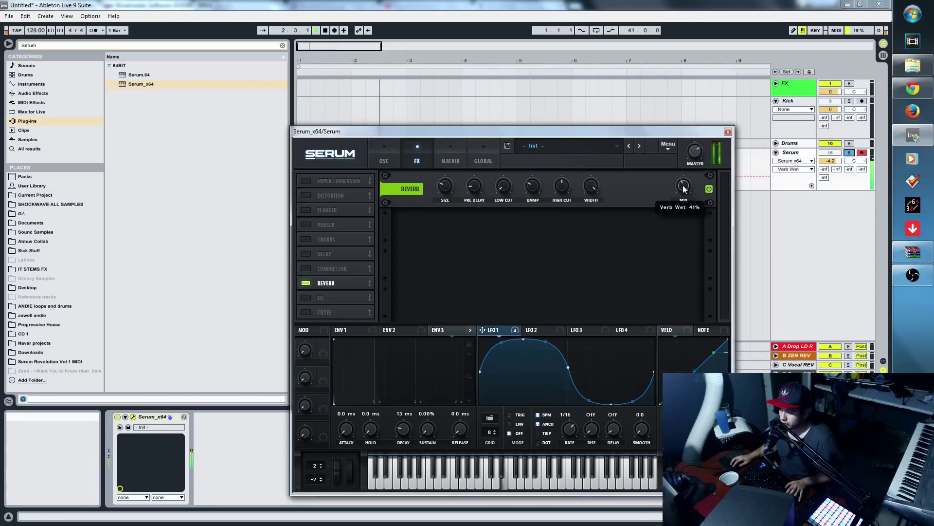
pyautogui.moveTo(445, 185); pyautogui.dragTo(444, 191)
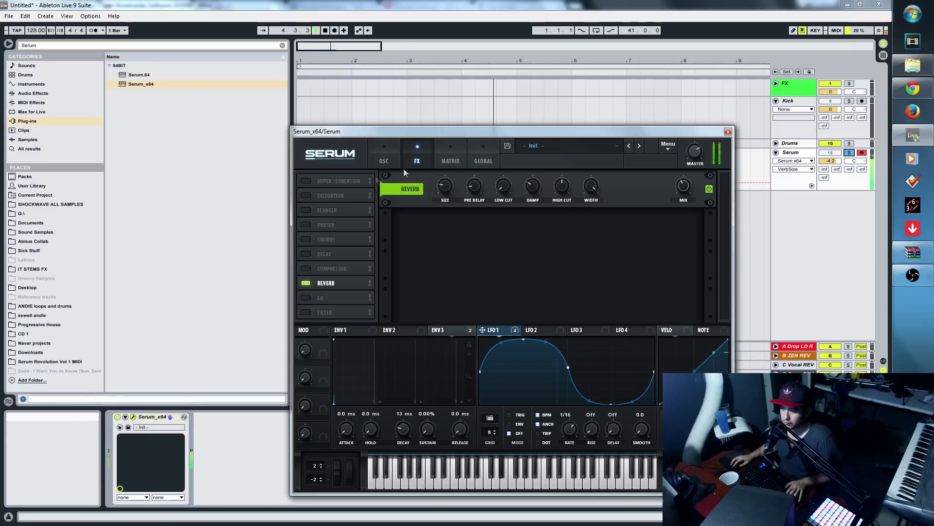
# Step: Add the EQ effect after the reverb and adjust the gain of its high band during playback
pyautogui.click(307, 299)
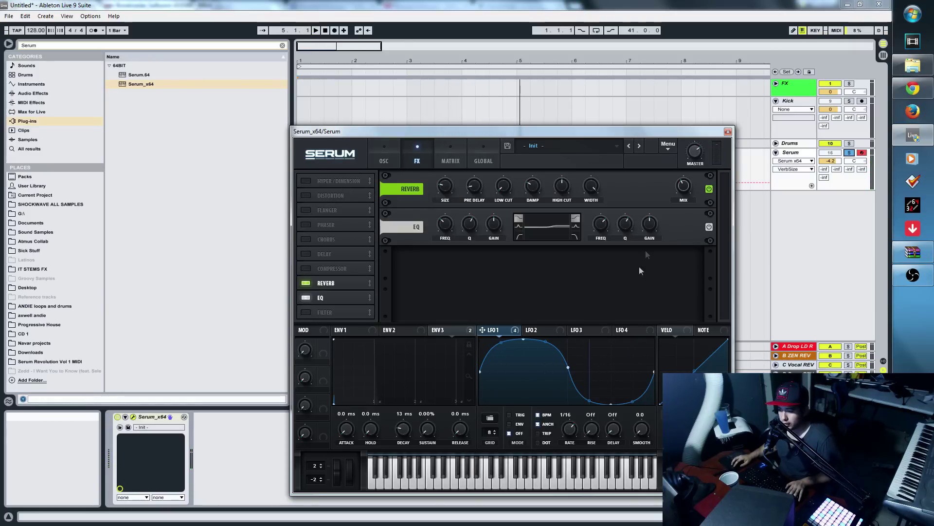
pyautogui.click(650, 223)
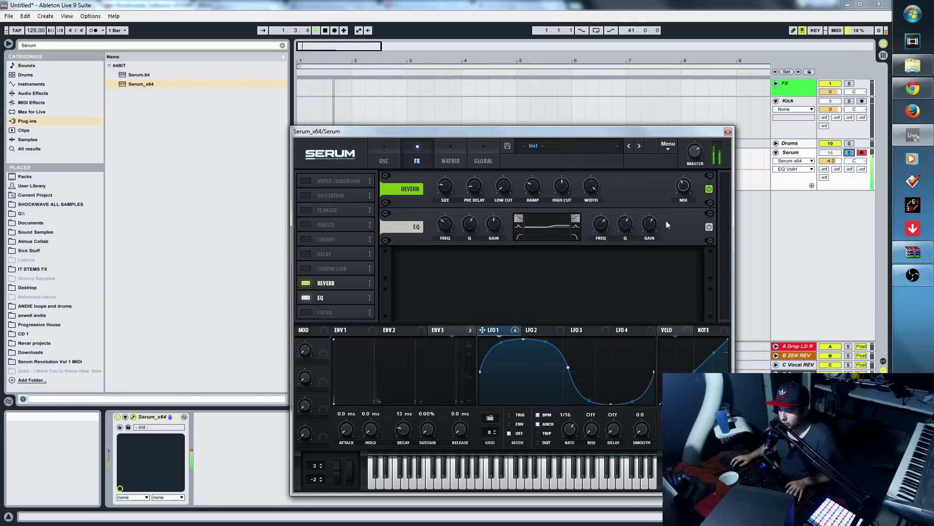
pyautogui.click(392, 159)
pyautogui.click(417, 156)
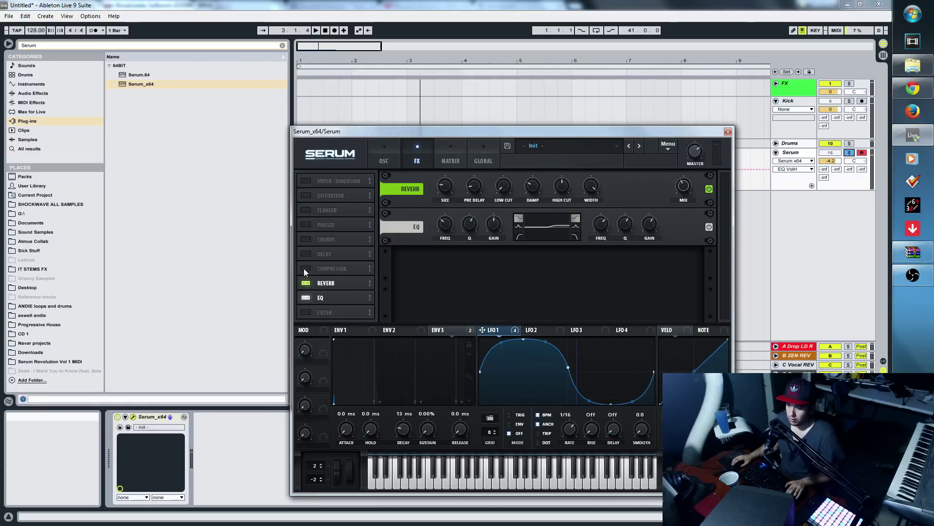
# Step: Take oscillator B out of the filter and adjust the filter cutoff
pyautogui.click(396, 162)
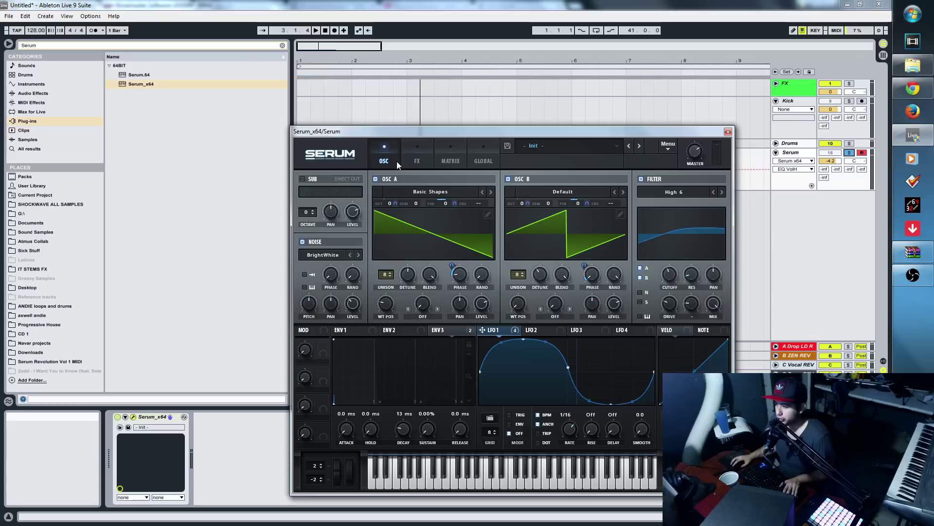
pyautogui.click(647, 269)
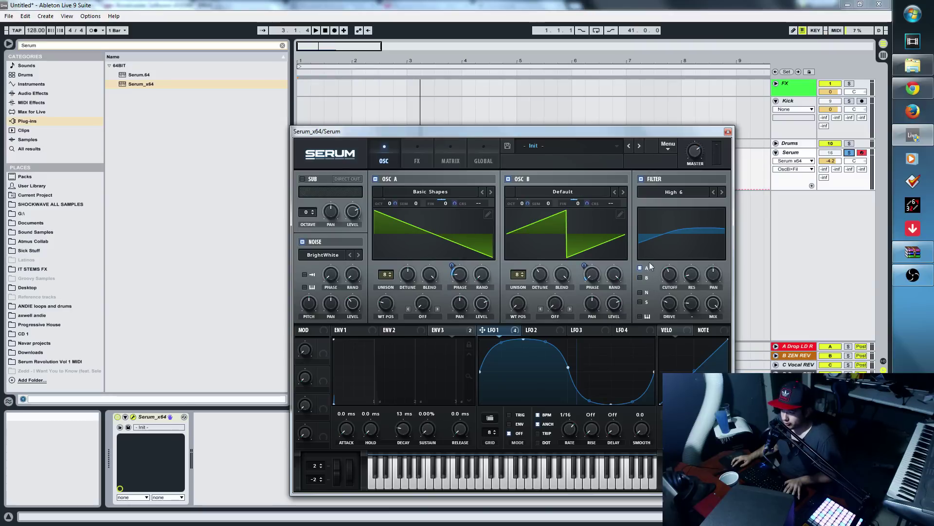
pyautogui.moveTo(673, 276); pyautogui.dragTo(680, 262)
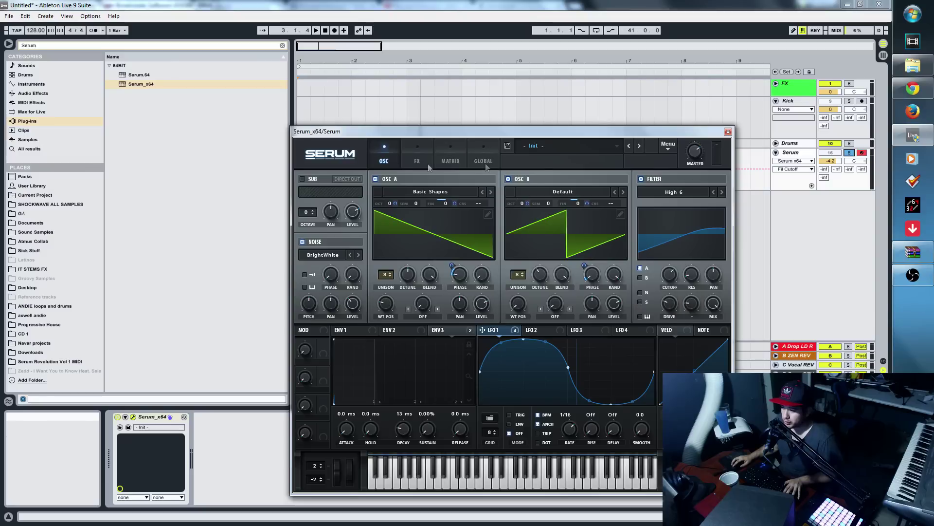
# Step: Switch off oscillator B to hear oscillator A without it and adjust oscillator A's unison detune during playback
pyautogui.click(508, 179)
pyautogui.press('space')
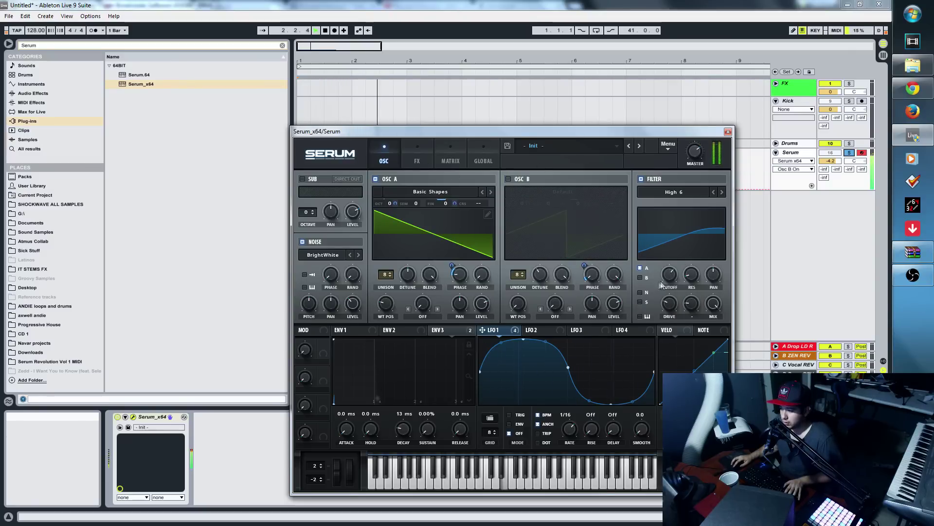
pyautogui.moveTo(410, 277); pyautogui.dragTo(410, 275)
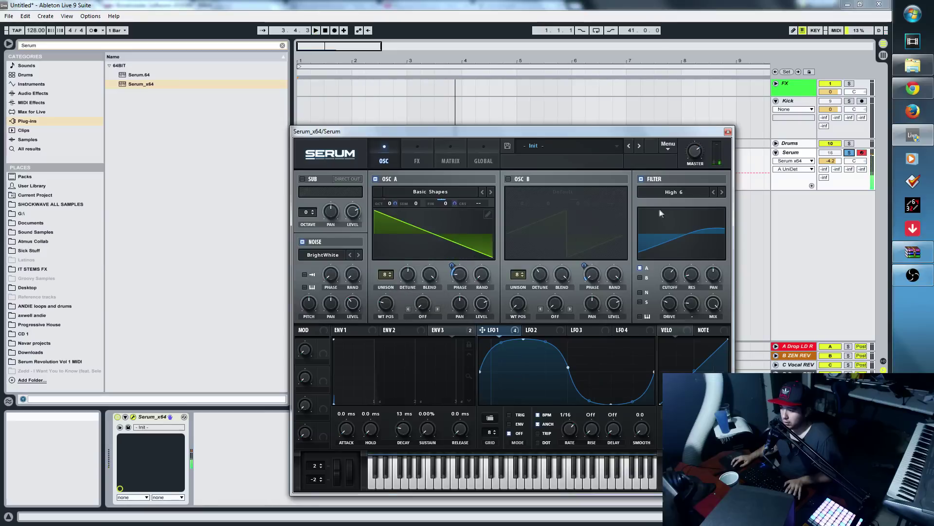
# Step: Switch oscillator B back on and adjust oscillator A's level during playback
pyautogui.click(508, 179)
pyautogui.press('space')
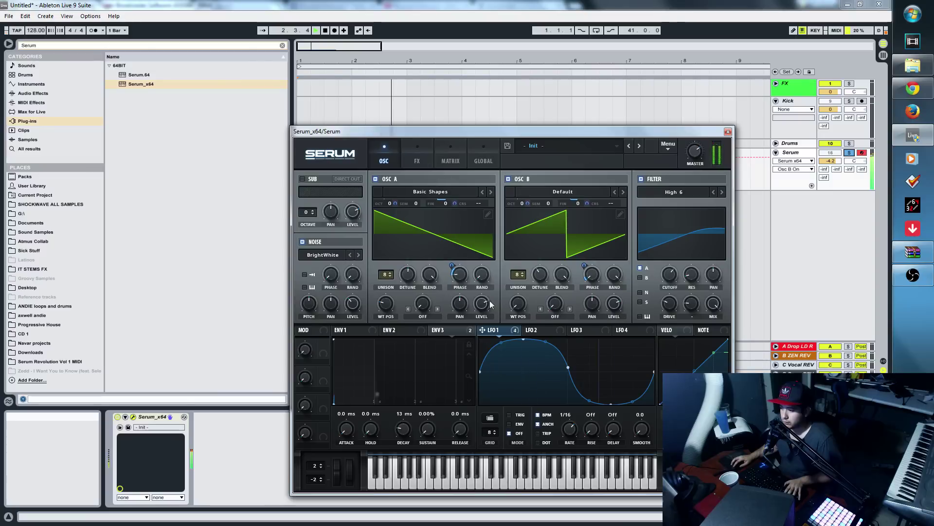
pyautogui.moveTo(487, 308); pyautogui.dragTo(488, 307)
# Step: Try the Band 12 filter type and sweep its cutoff during playback
pyautogui.click(711, 190)
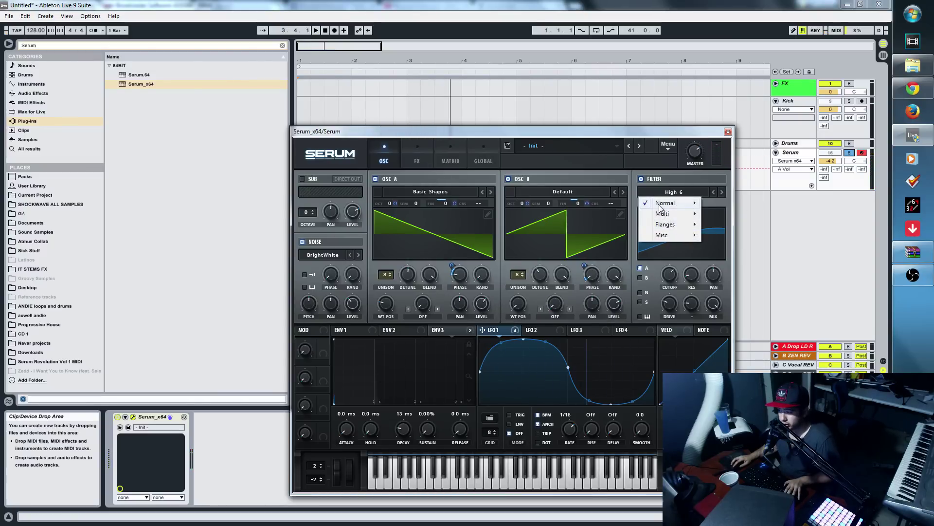
pyautogui.moveTo(660, 207)
pyautogui.click(726, 331)
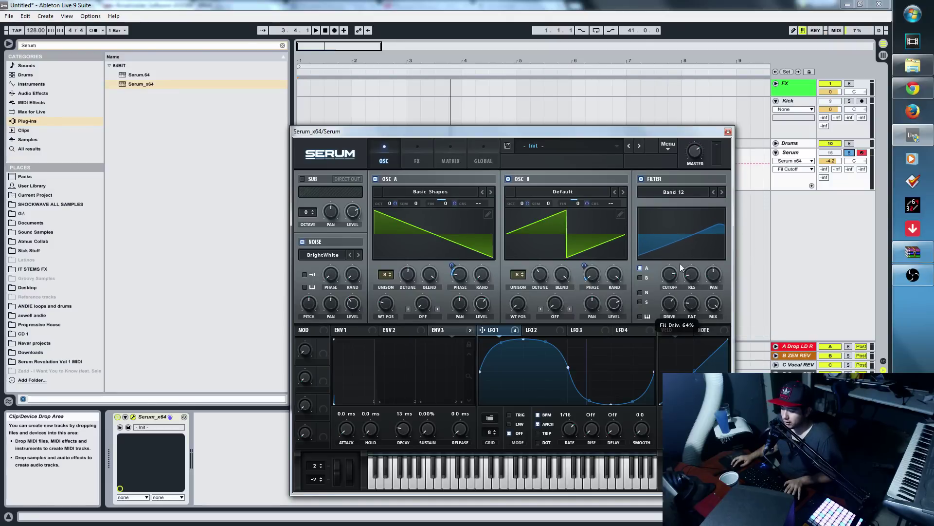
pyautogui.press('space')
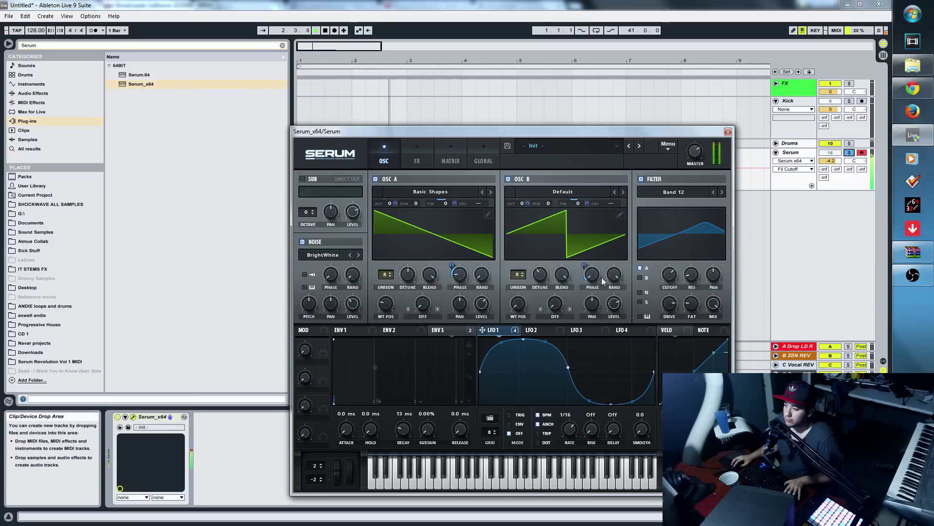
pyautogui.scroll(-3, 662, 275)
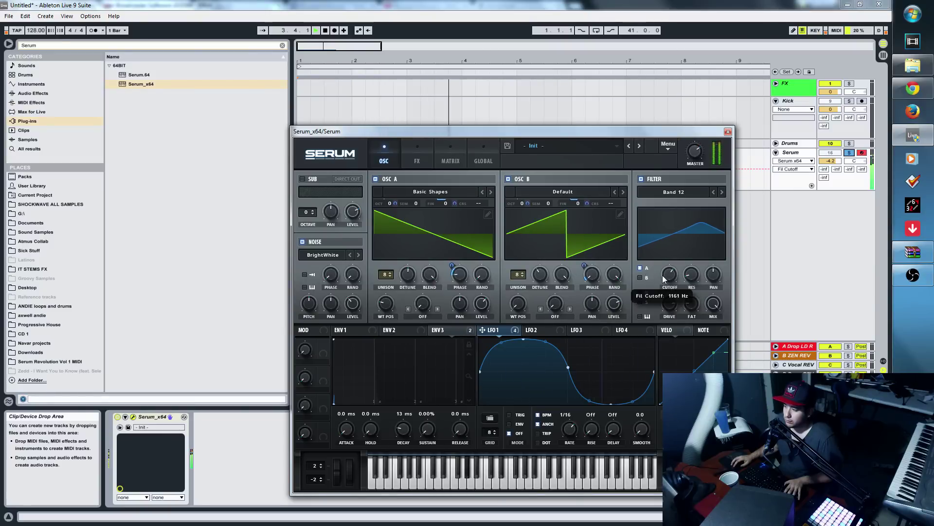
pyautogui.scroll(3, 665, 277)
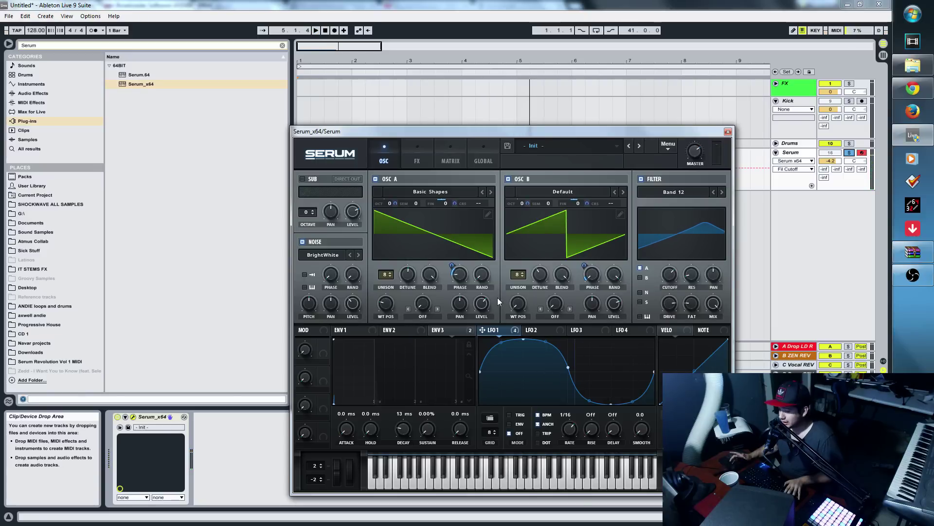
# Step: Set the filter type to High 6 and also route oscillator B, the noise and the sub through it
pyautogui.click(668, 191)
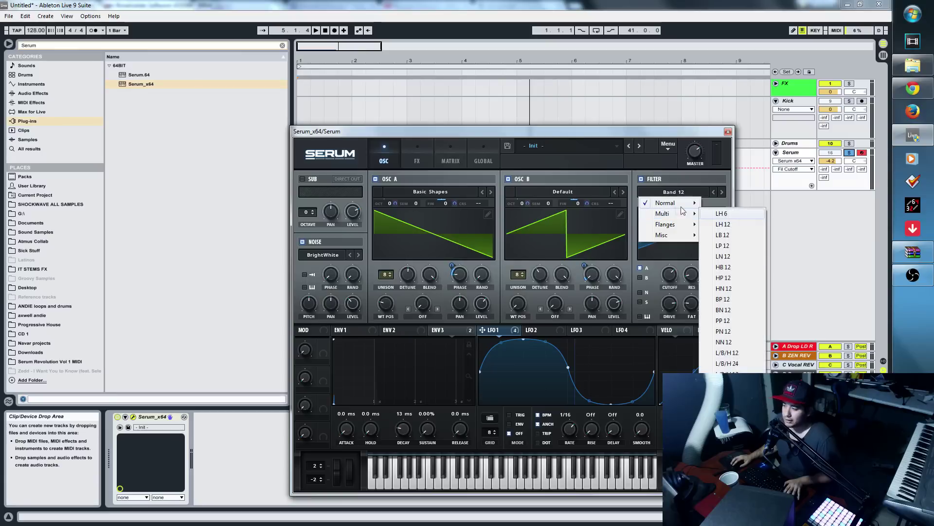
pyautogui.moveTo(685, 205)
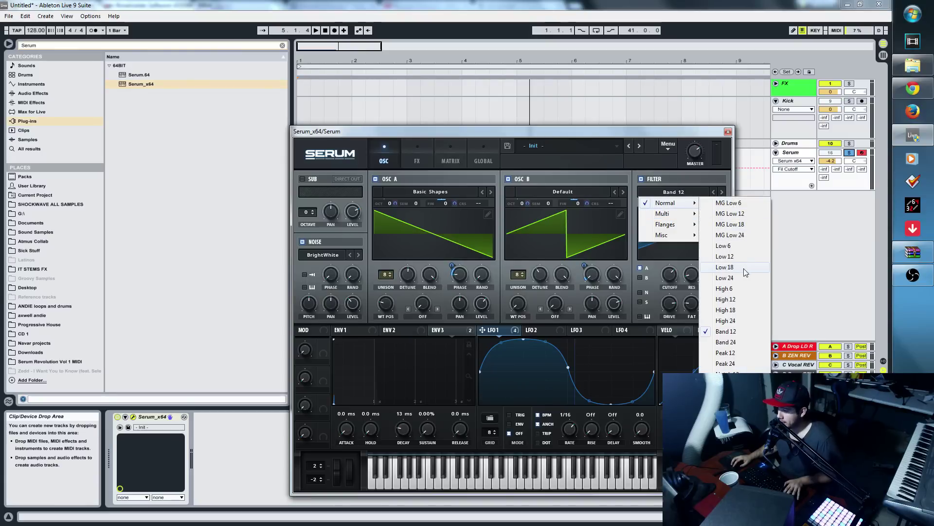
pyautogui.click(739, 290)
pyautogui.click(640, 277)
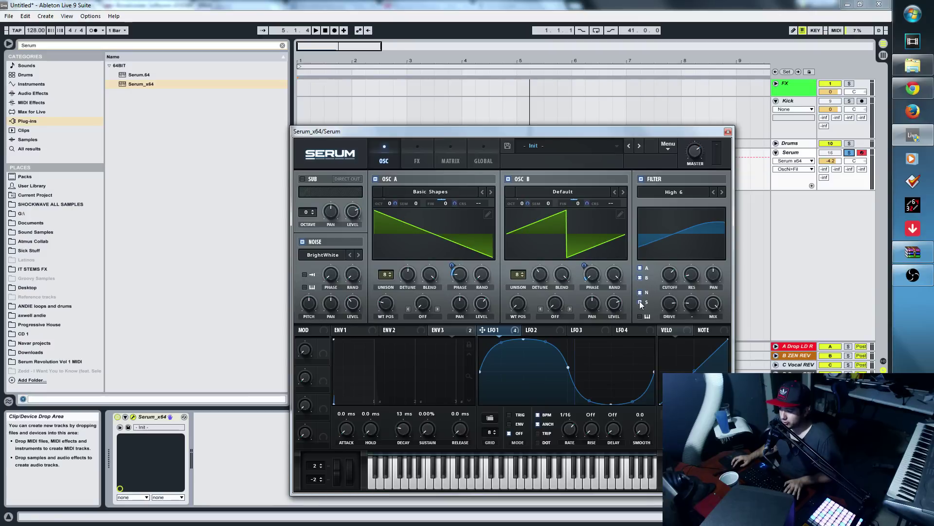
# Step: Adjust the drive and cutoff of the High 6 filter while auditioning the sound
pyautogui.press('space')
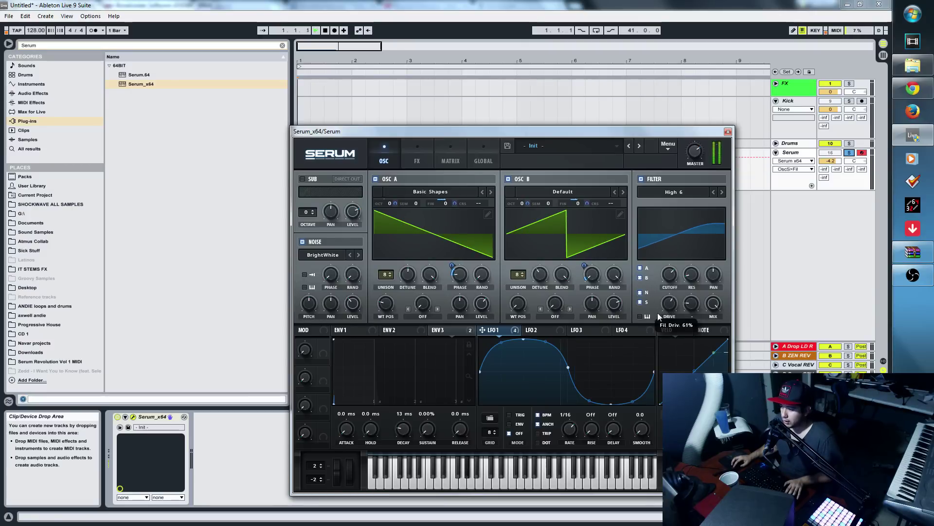
pyautogui.moveTo(654, 314); pyautogui.dragTo(624, 323)
pyautogui.moveTo(669, 274); pyautogui.dragTo(666, 280)
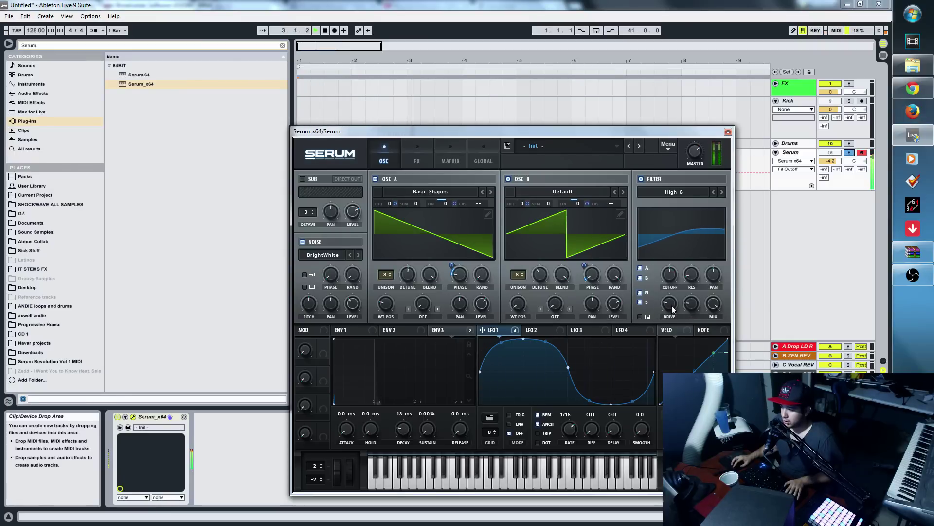
pyautogui.moveTo(669, 278); pyautogui.dragTo(670, 276)
pyautogui.moveTo(674, 309); pyautogui.dragTo(678, 303)
# Step: Add a Tube distortion effect, adjust its mix and set its drive to about 38% while auditioning the sound
pyautogui.click(417, 157)
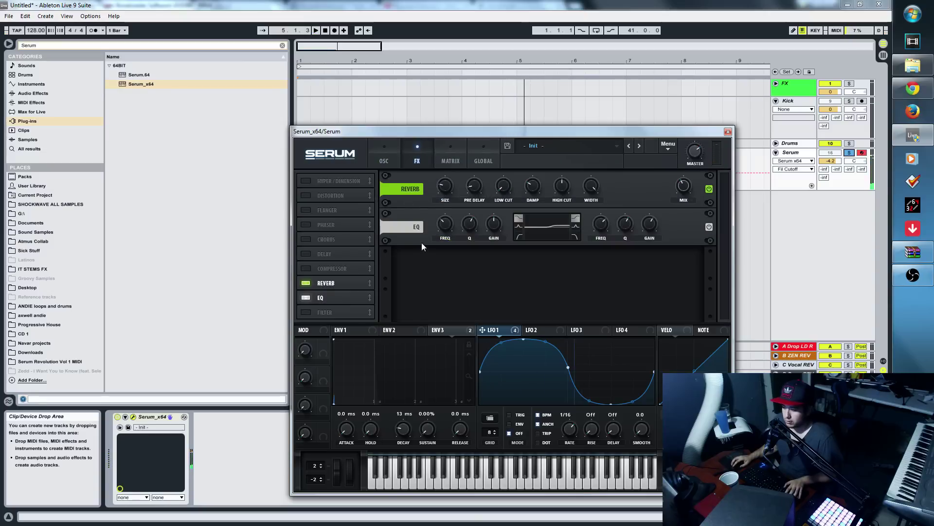
pyautogui.click(312, 195)
pyautogui.click(469, 192)
pyautogui.click(470, 205)
pyautogui.click(617, 179)
pyautogui.moveTo(617, 174); pyautogui.dragTo(617, 171)
pyautogui.click(679, 188)
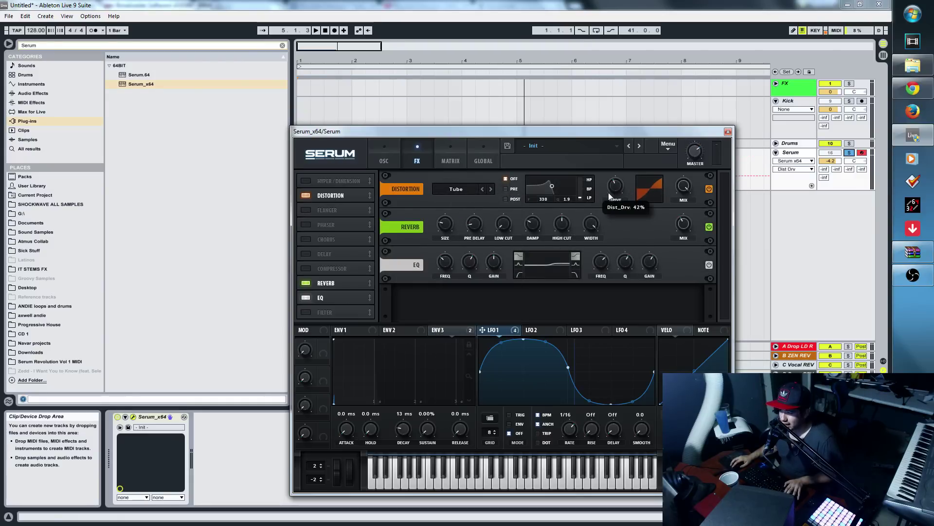
pyautogui.press('space')
pyautogui.moveTo(600, 192); pyautogui.dragTo(620, 197)
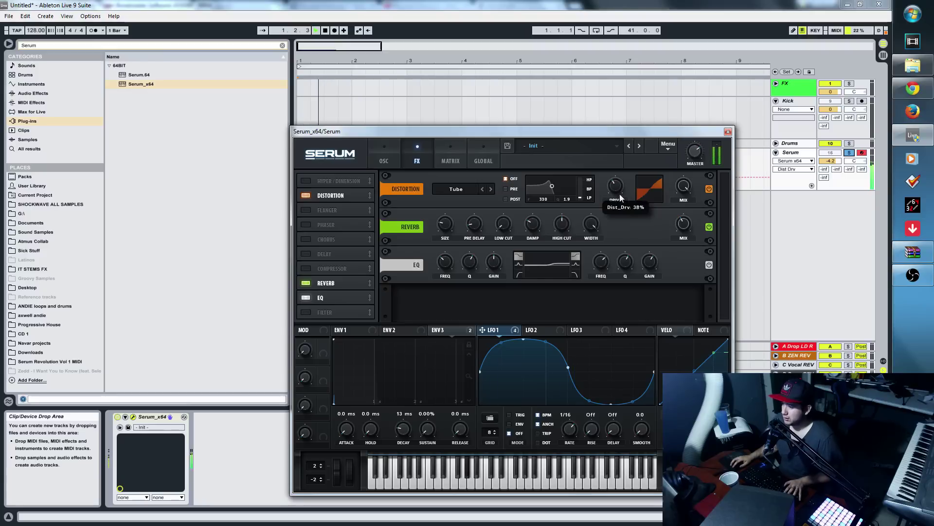
# Step: Add the chorus effect, adjust its mix, rate and low-pass filter, and play back the sound
pyautogui.click(305, 238)
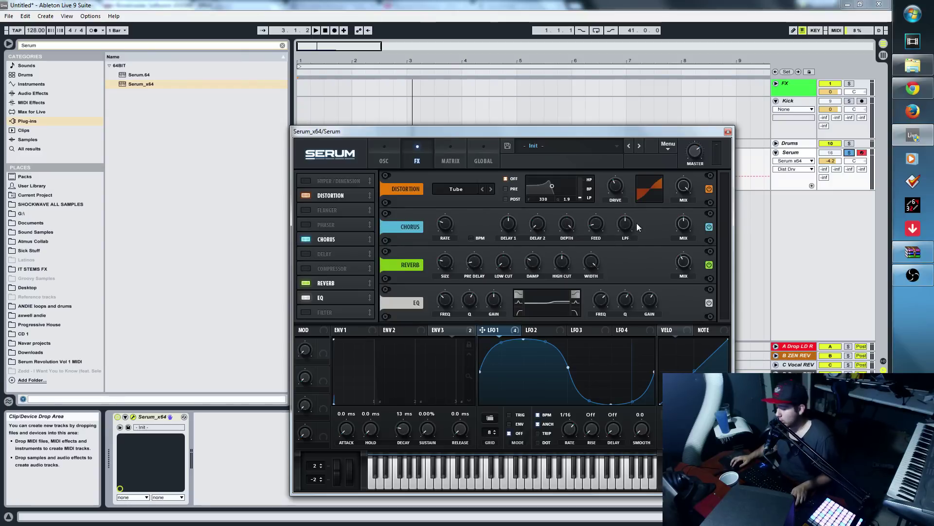
pyautogui.click(683, 224)
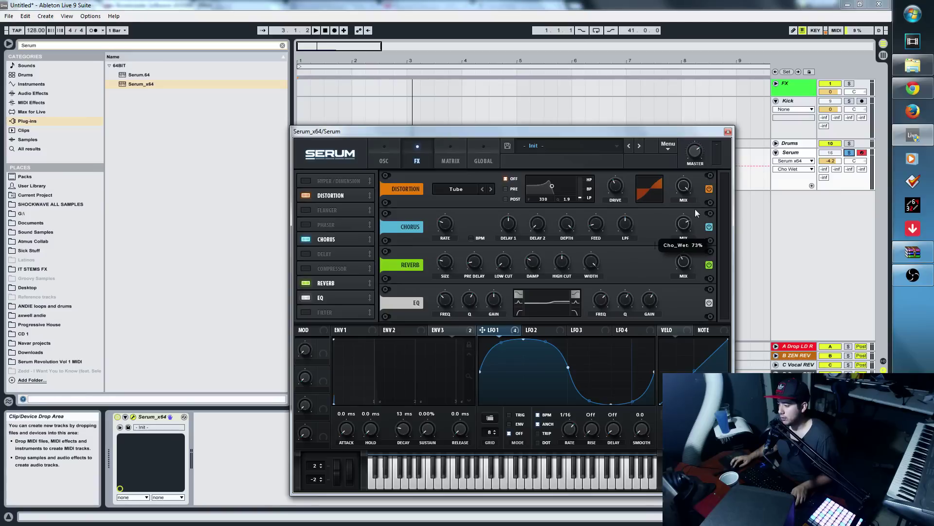
pyautogui.click(445, 227)
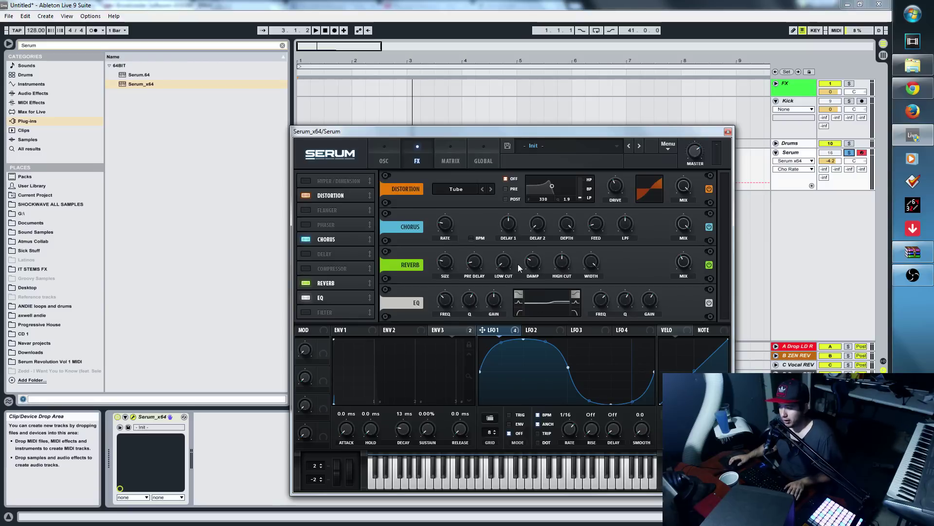
pyautogui.click(683, 229)
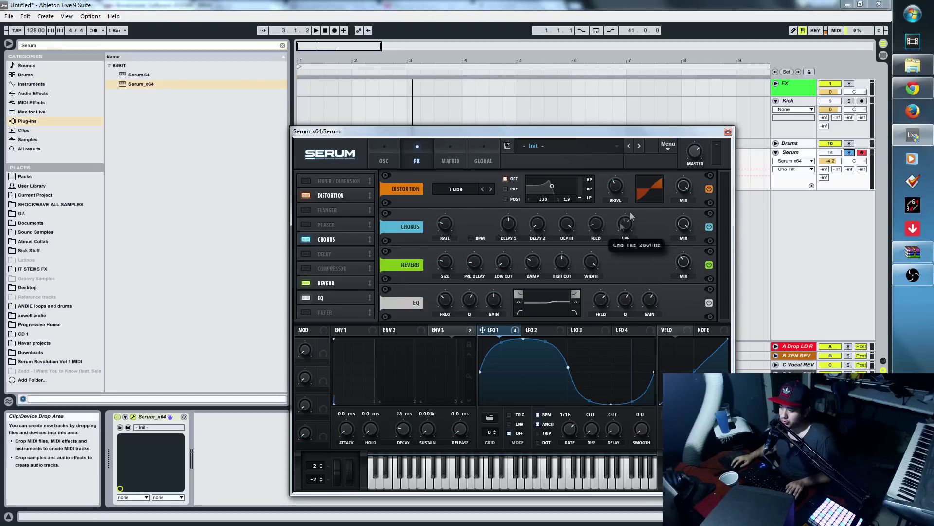
pyautogui.press('space')
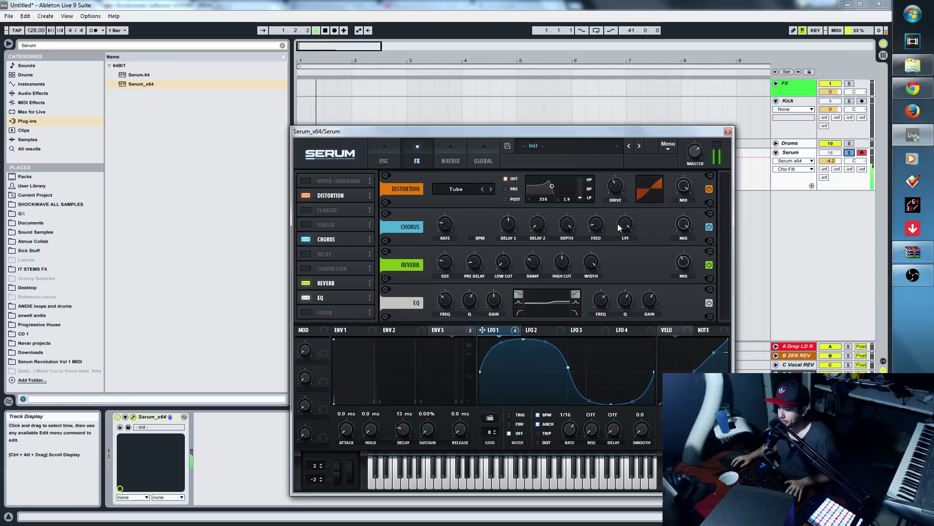
# Step: Adjust the chorus's first delay and mix, lower its depth to about 1.7 ms and audition the sound
pyautogui.click(514, 224)
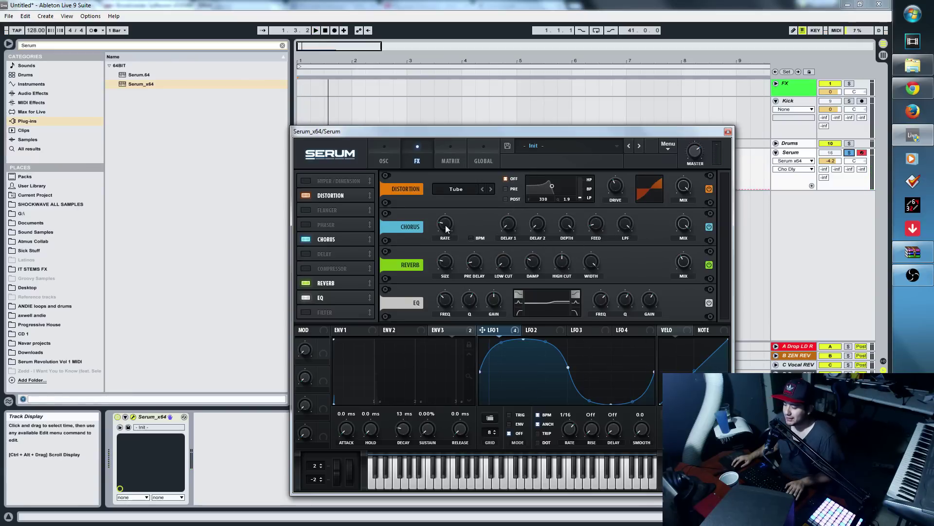
pyautogui.click(566, 224)
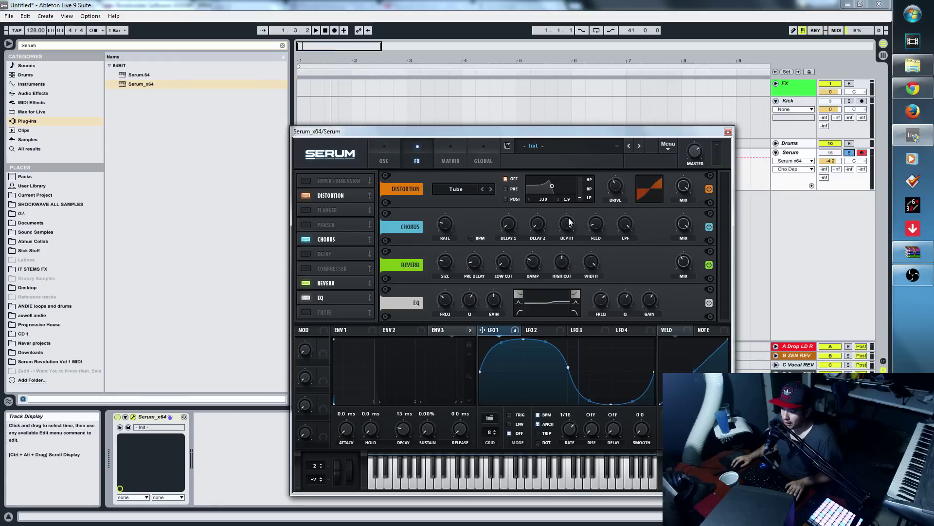
pyautogui.moveTo(570, 222); pyautogui.dragTo(568, 222)
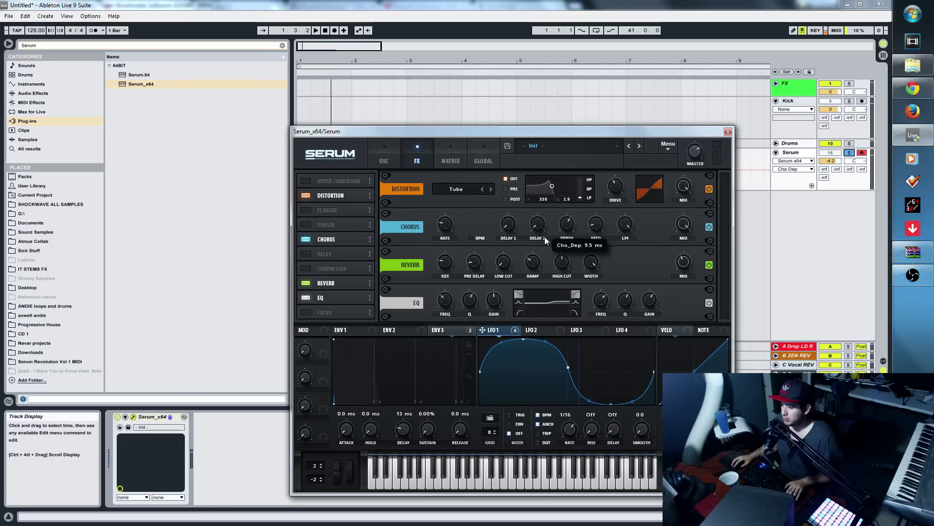
pyautogui.click(685, 223)
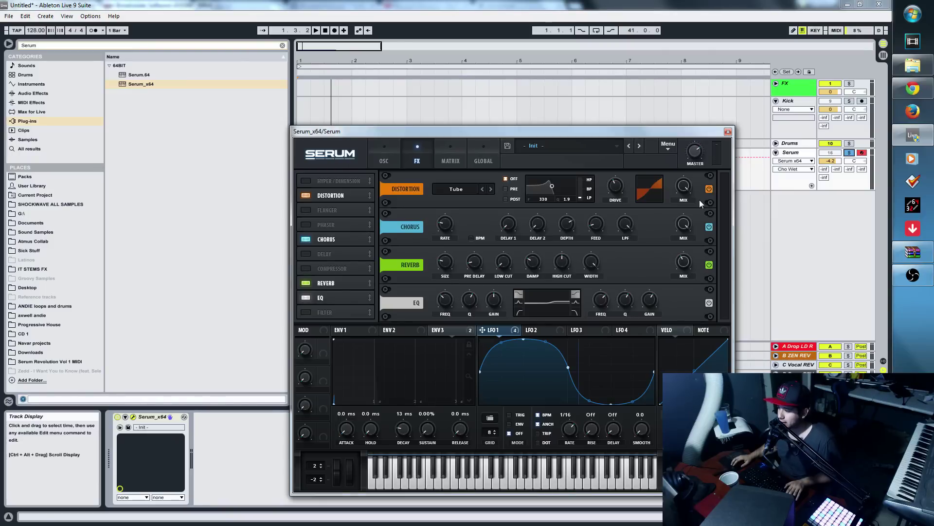
pyautogui.moveTo(561, 223); pyautogui.dragTo(545, 241)
pyautogui.press('space')
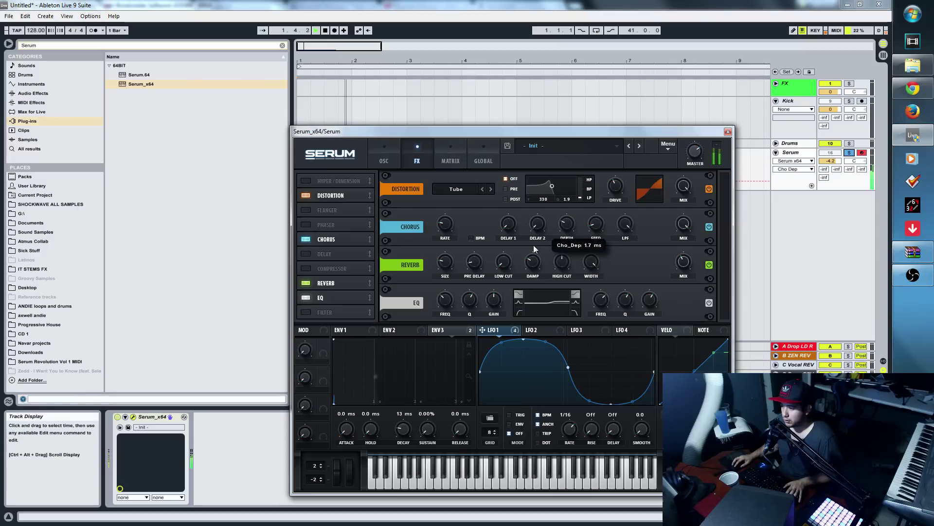
# Step: Adjust the chorus's feedback and rate, and set its depth to about 6.3 ms while auditioning the sound
pyautogui.moveTo(598, 227)
pyautogui.mouseDown()
pyautogui.moveTo(610, 215)
pyautogui.moveTo(603, 222)
pyautogui.mouseUp()
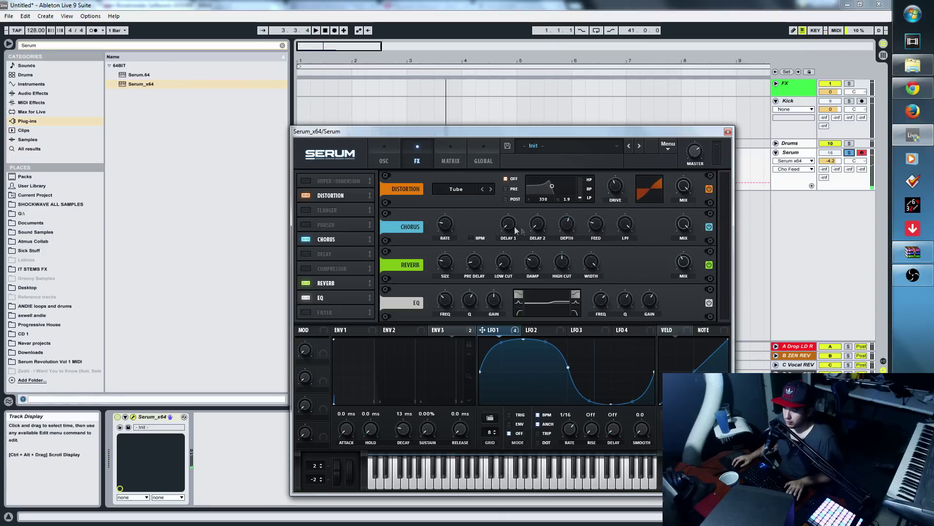
pyautogui.moveTo(434, 223)
pyautogui.mouseDown()
pyautogui.moveTo(466, 208)
pyautogui.moveTo(432, 217)
pyautogui.mouseUp()
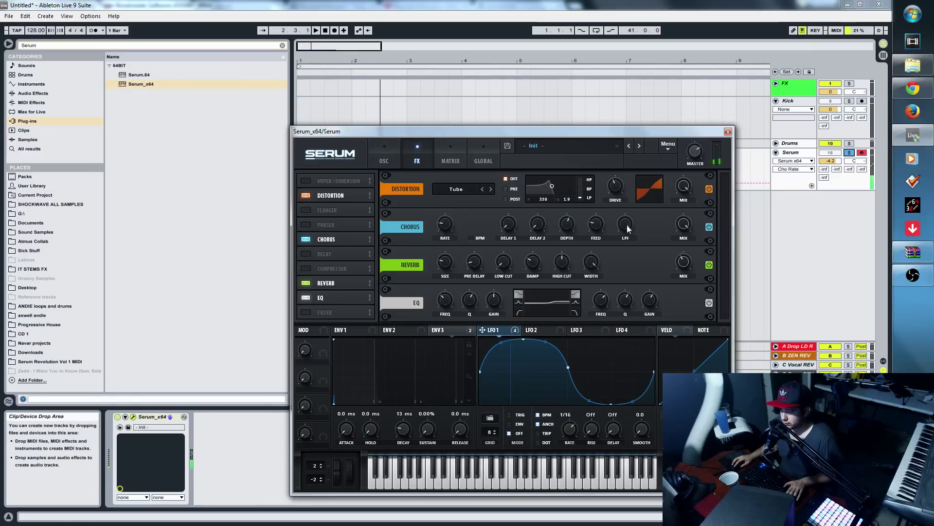
pyautogui.moveTo(568, 232); pyautogui.dragTo(550, 238)
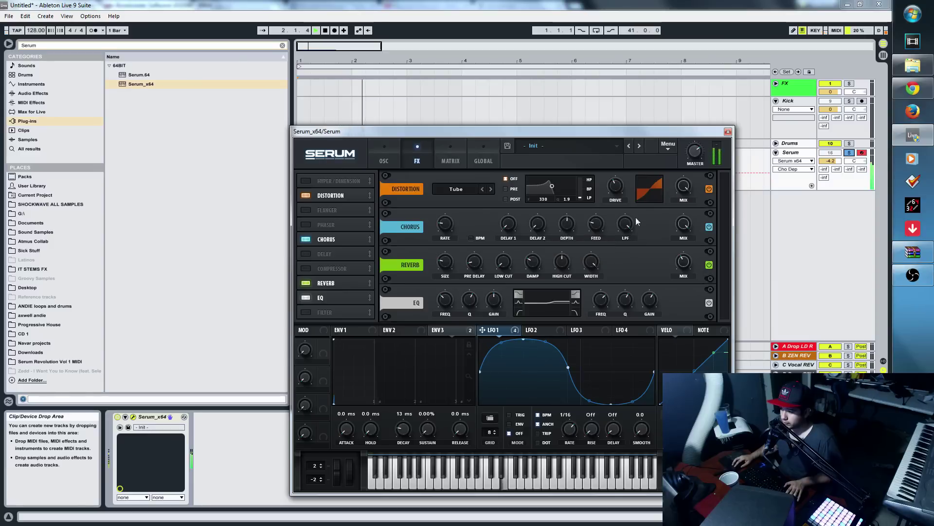
# Step: Bypass the distortion and lower the chorus's depth while auditioning the sound
pyautogui.click(708, 189)
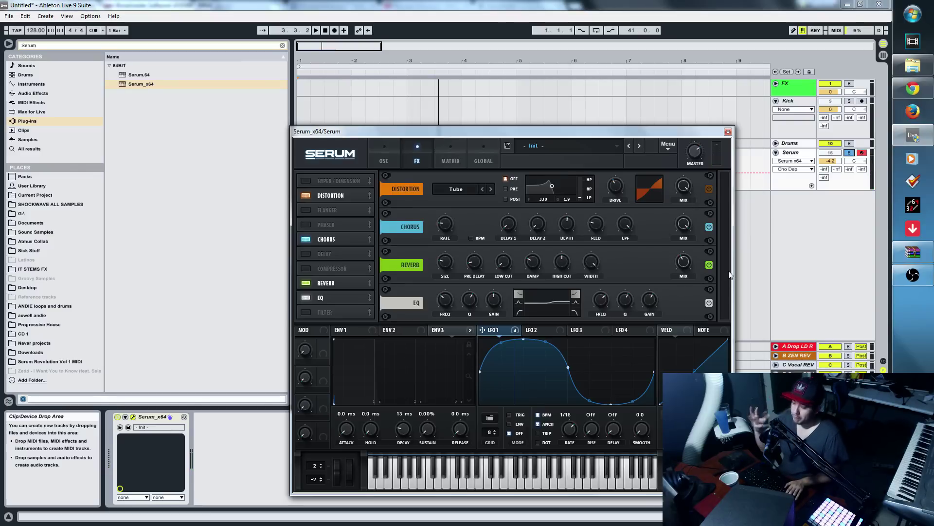
pyautogui.moveTo(444, 131); pyautogui.dragTo(434, 115)
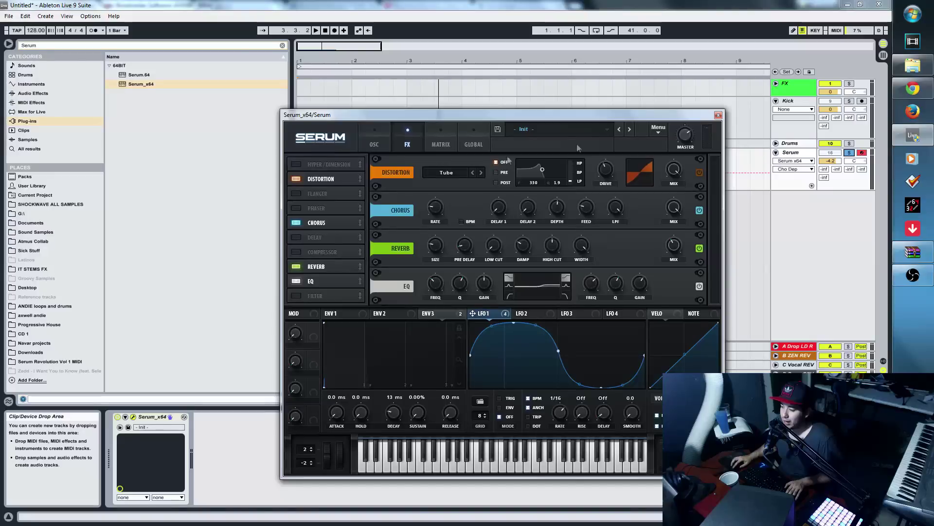
pyautogui.moveTo(555, 210)
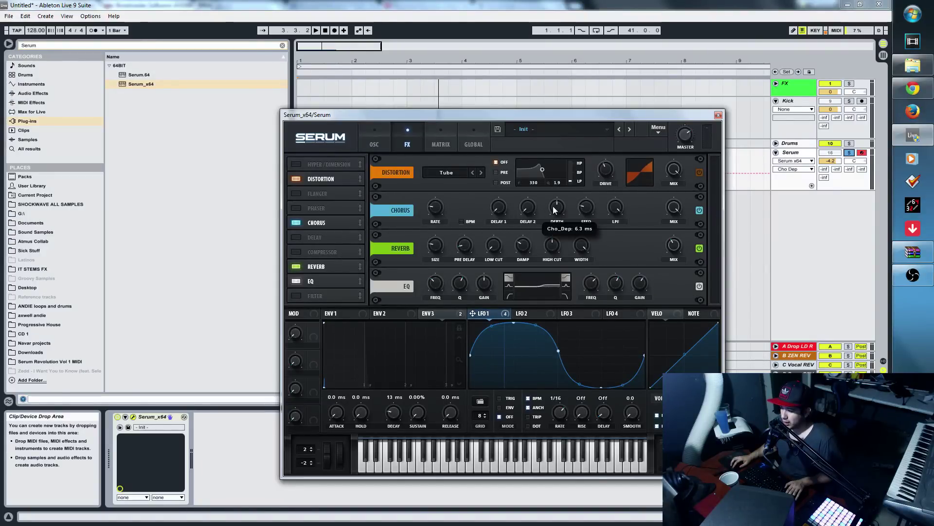
pyautogui.click(586, 208)
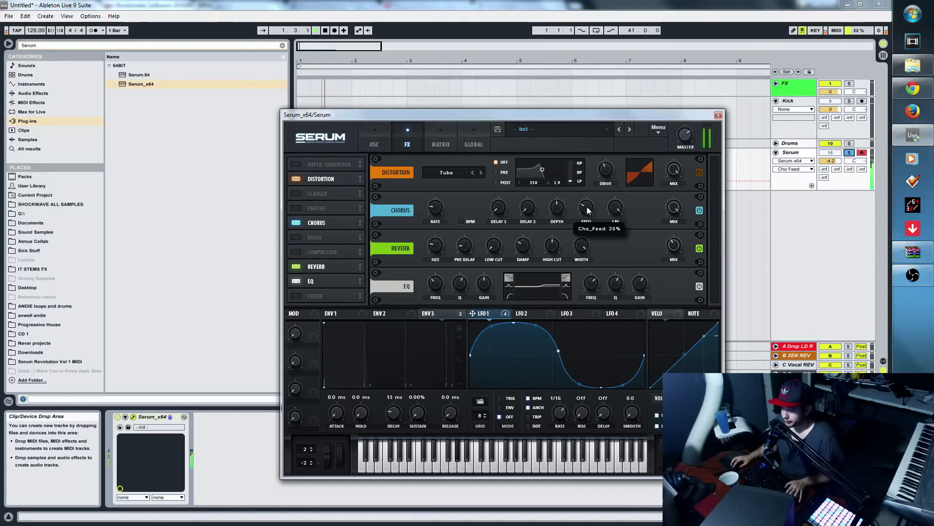
pyautogui.moveTo(557, 209); pyautogui.dragTo(525, 205)
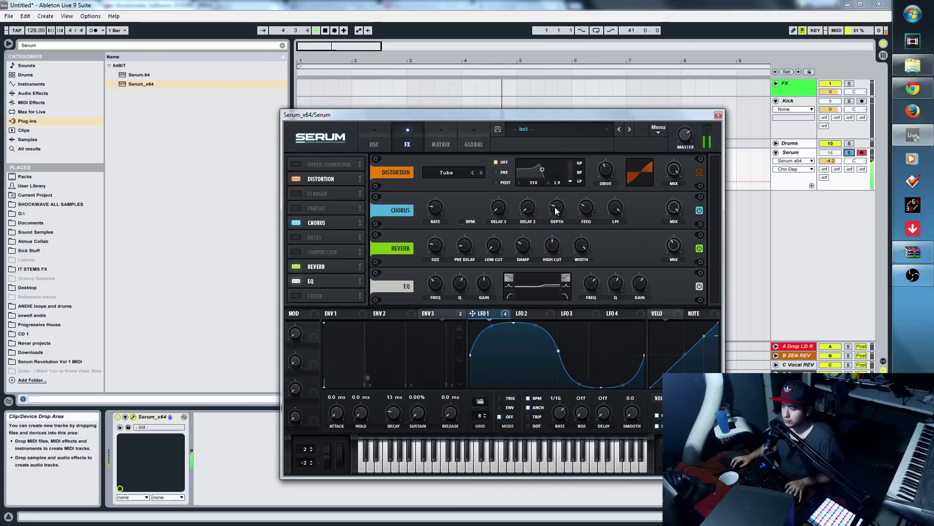
pyautogui.press('space')
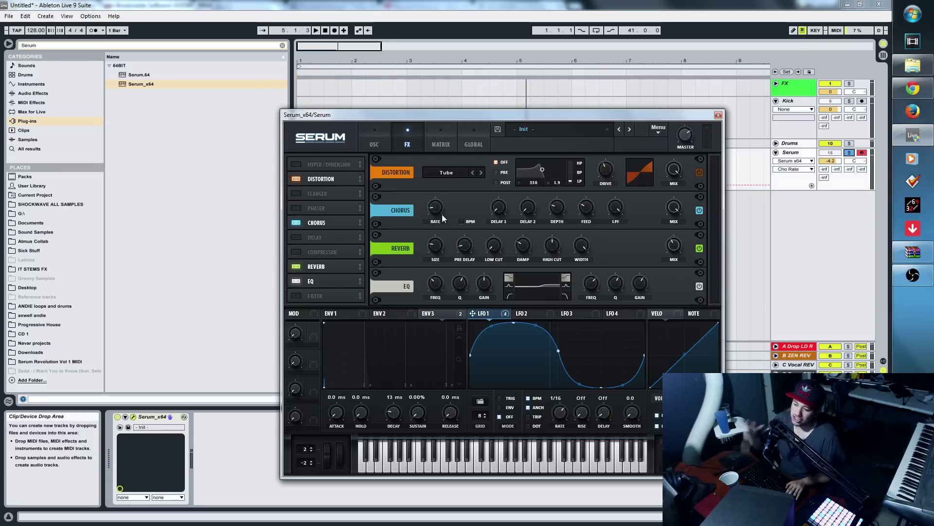
# Step: Play back the sound while raising and fine-tuning the chorus's feedback, and stop playback
pyautogui.press('space')
pyautogui.moveTo(589, 210); pyautogui.dragTo(615, 174)
pyautogui.moveTo(594, 209); pyautogui.dragTo(584, 222)
pyautogui.press('space')
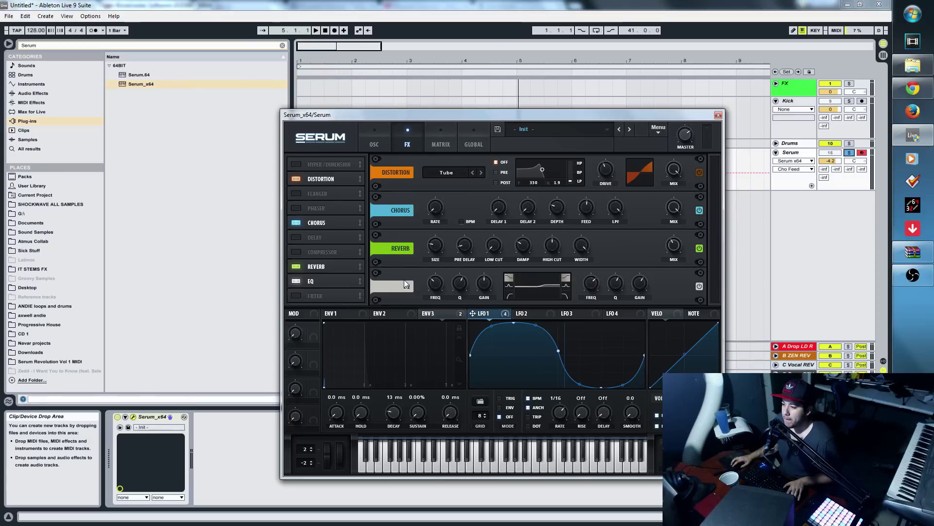
# Step: Adjust the chorus's mix, switch the distortion back on and raise its drive during playback
pyautogui.click(673, 207)
pyautogui.moveTo(643, 246); pyautogui.dragTo(667, 206)
pyautogui.press('space')
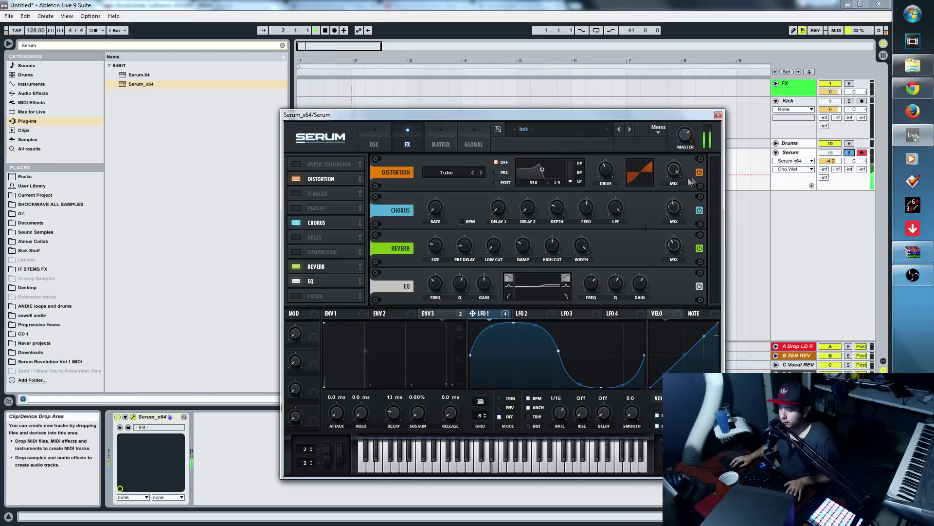
pyautogui.moveTo(607, 173)
pyautogui.mouseDown()
pyautogui.moveTo(638, 165)
pyautogui.moveTo(615, 170)
pyautogui.mouseUp()
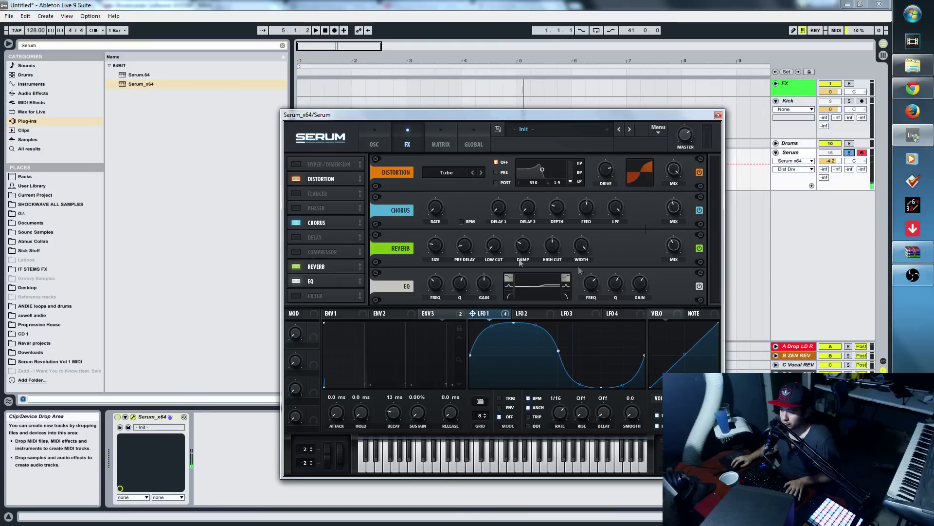
# Step: Adjust the reverb's size and audition the sound
pyautogui.moveTo(441, 249); pyautogui.dragTo(446, 248)
pyautogui.press('space')
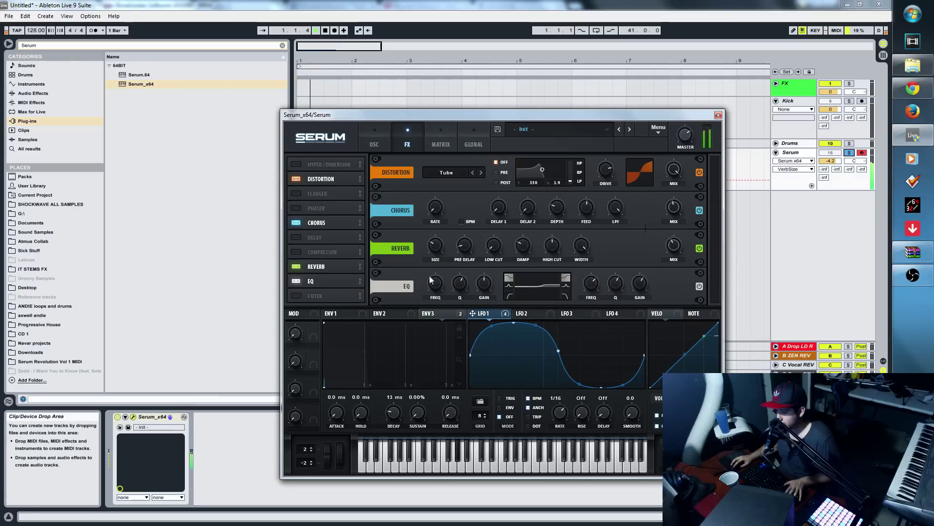
pyautogui.moveTo(432, 251)
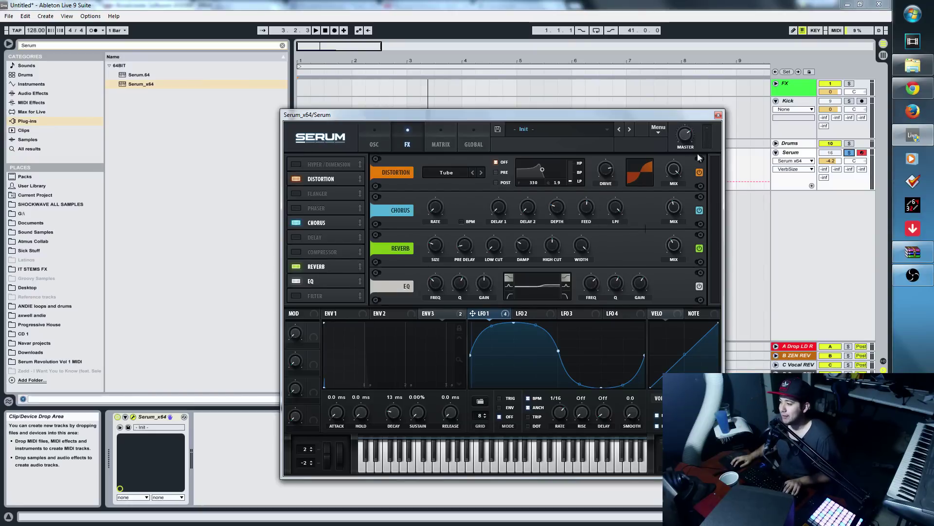
# Step: Return to the oscillator page and lengthen Envelope 1's release to about 424 ms while auditioning the sound
pyautogui.click(374, 143)
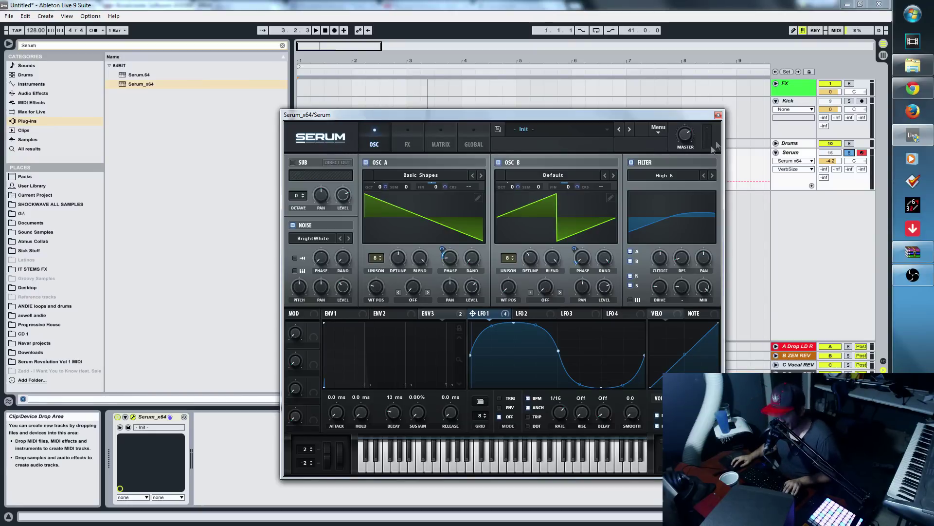
pyautogui.click(719, 115)
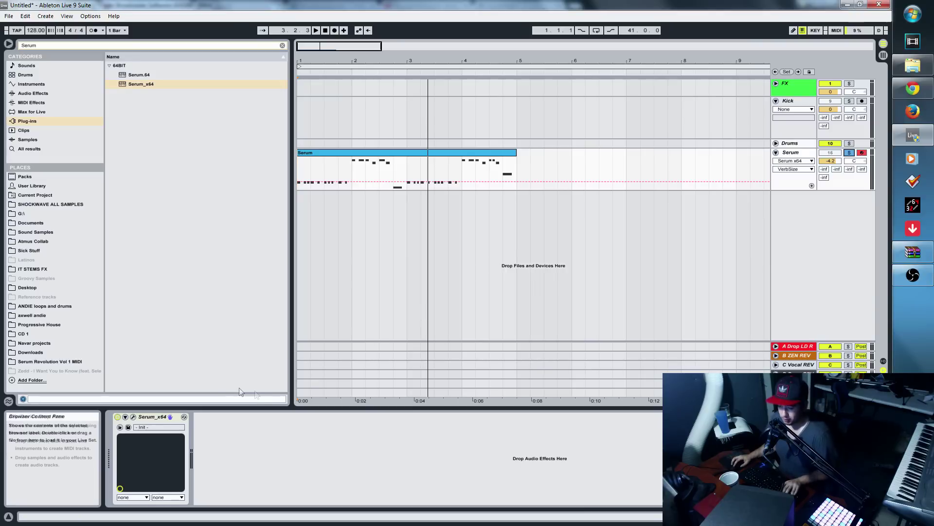
pyautogui.click(169, 417)
pyautogui.click(351, 313)
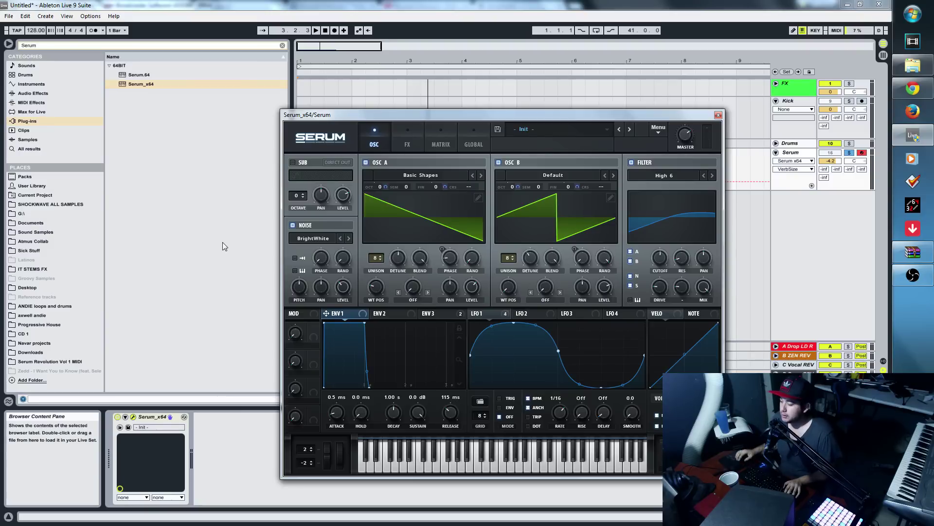
pyautogui.scroll(3, 453, 413)
pyautogui.press('space')
pyautogui.scroll(5, 453, 413)
pyautogui.scroll(-5, 455, 411)
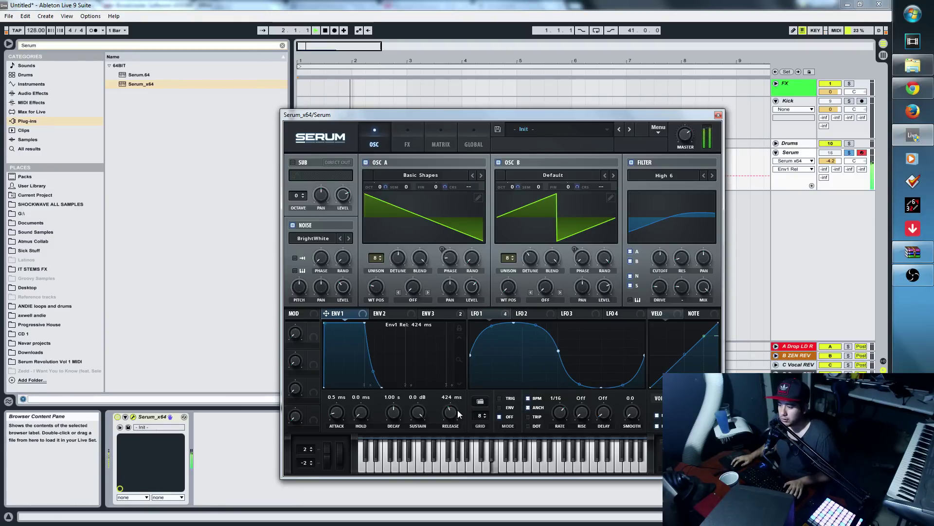